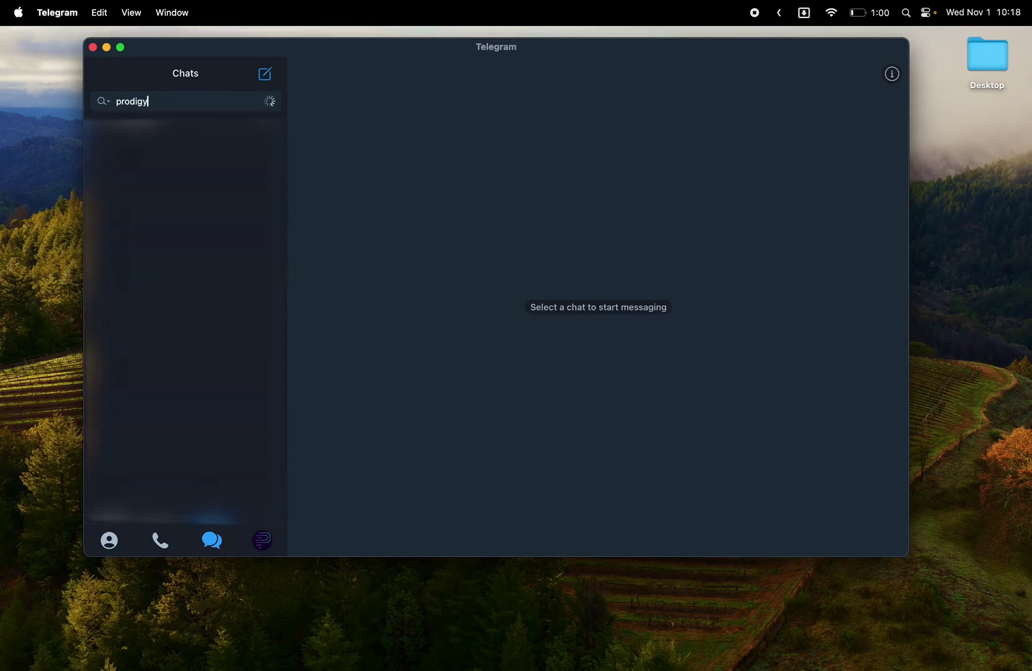
pyautogui.click(225, 186)
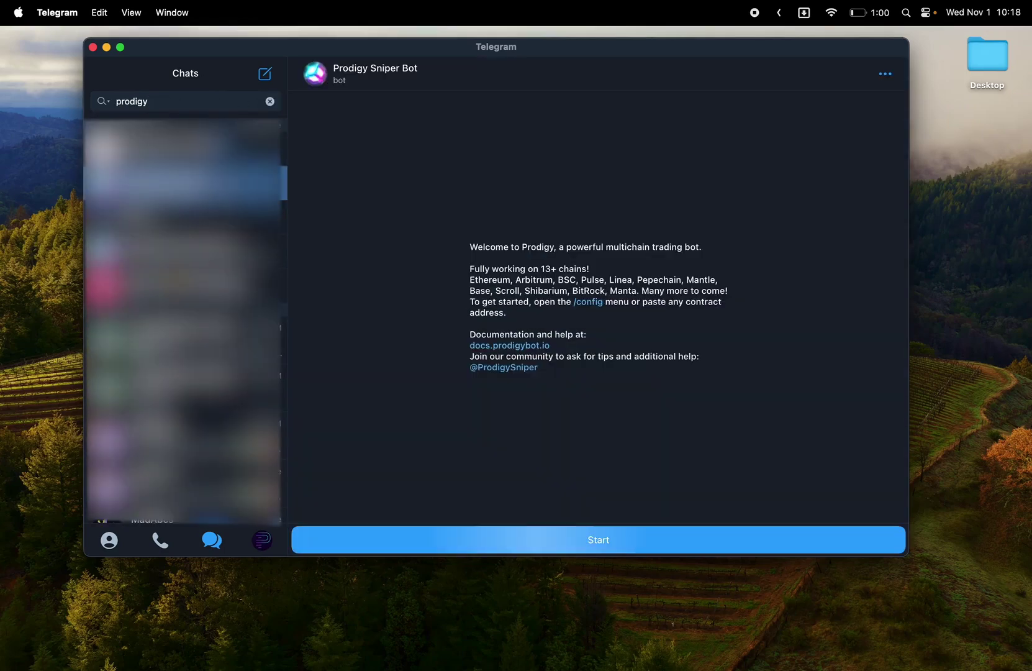
pyautogui.click(451, 539)
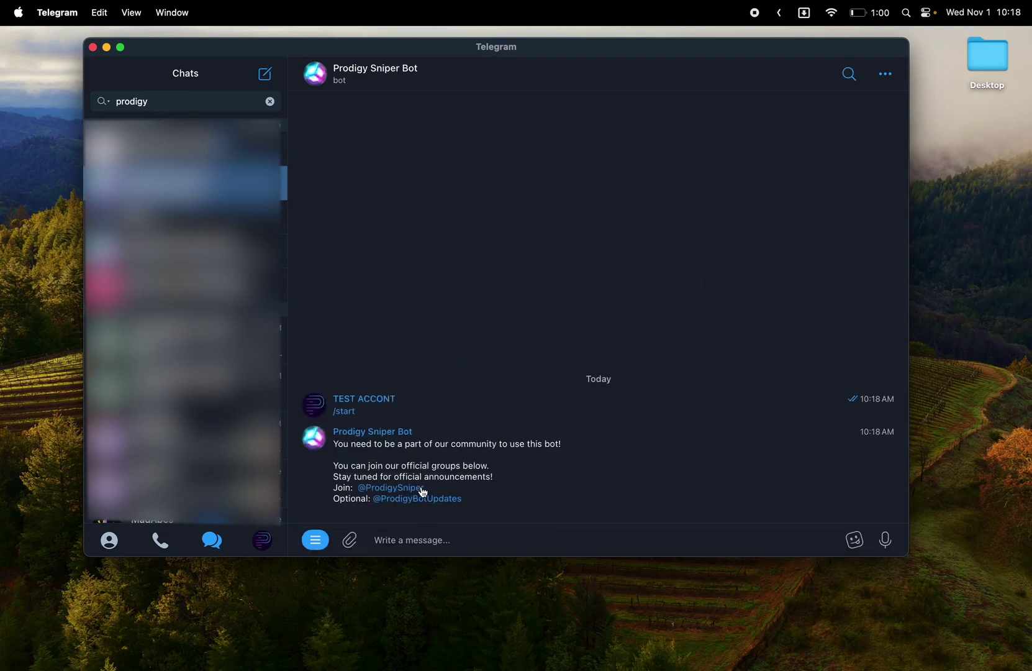
pyautogui.click(416, 492)
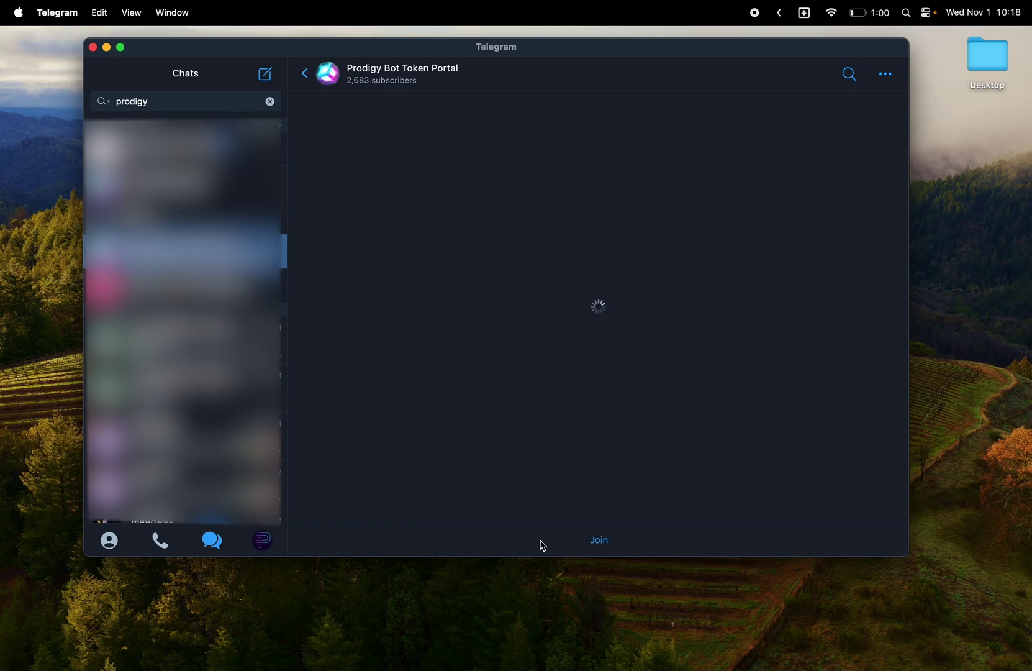
# - Start the Safeguard bot from the Prodigy Bot Token Portal and complete its human verification
pyautogui.click(484, 468)
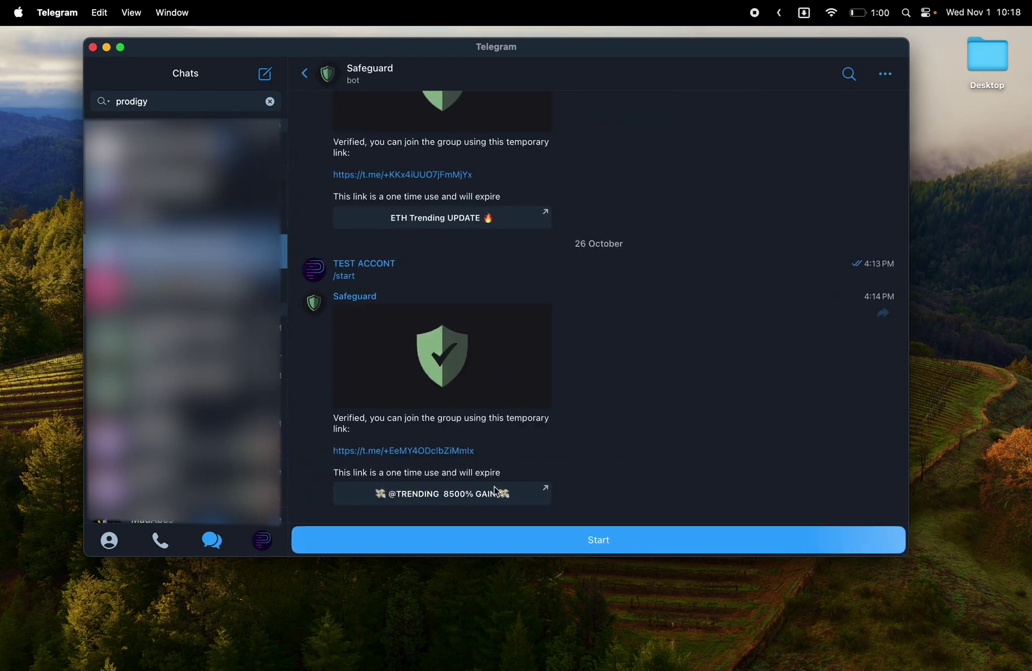
pyautogui.click(543, 536)
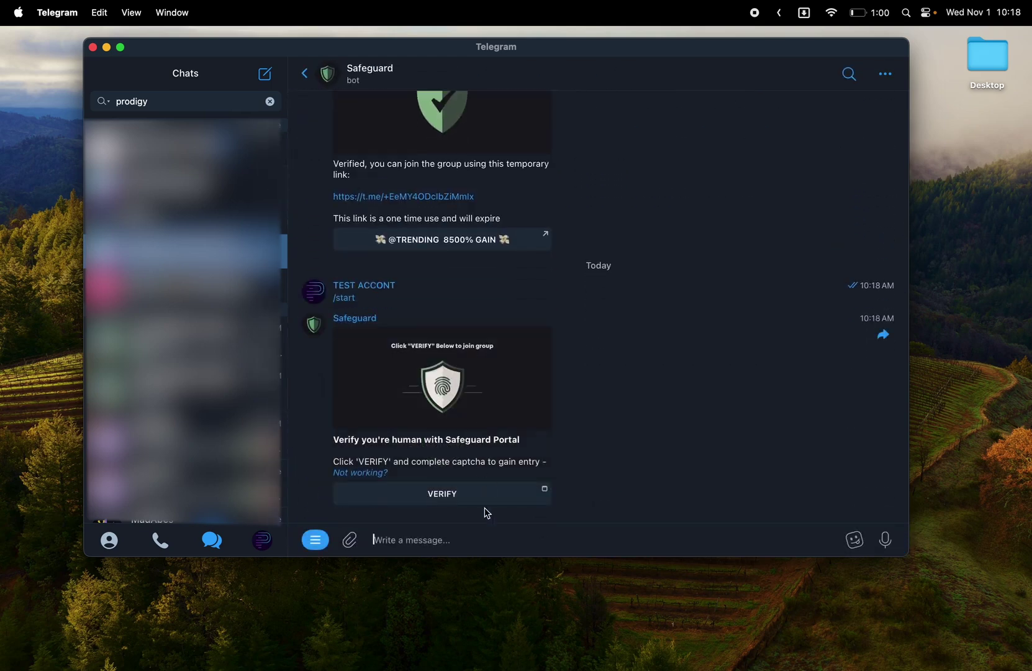
pyautogui.click(483, 493)
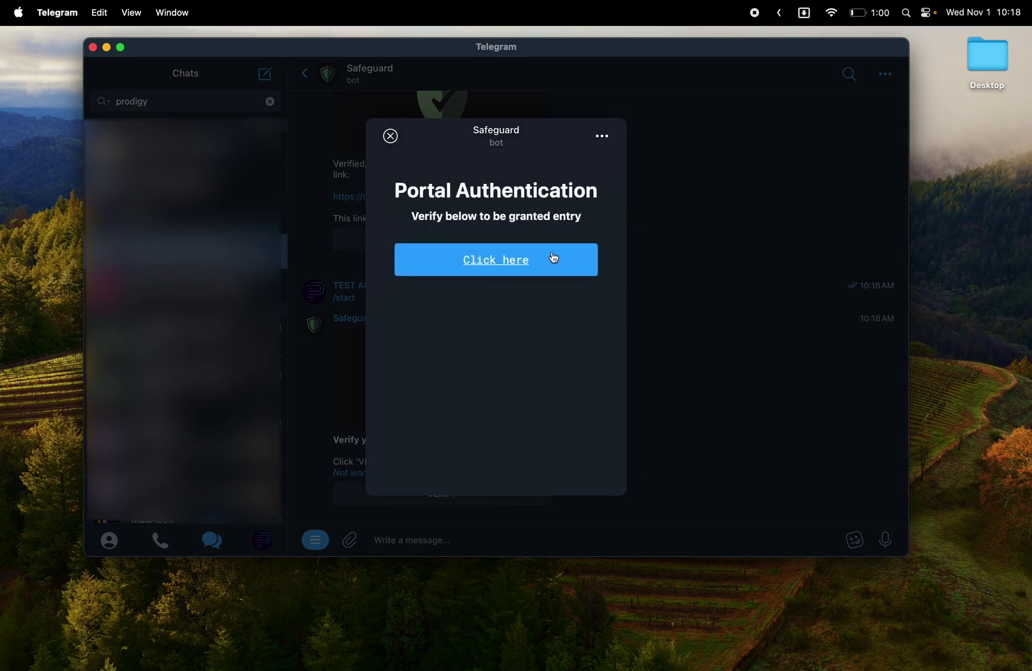
pyautogui.click(554, 258)
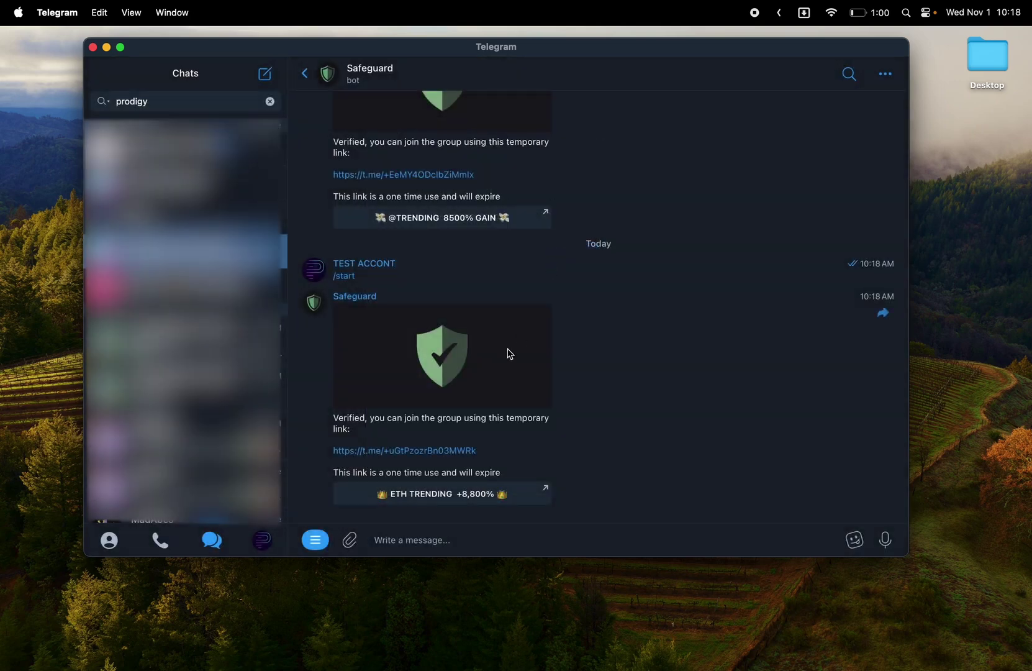
# - Join the Prodigy Bot | $PRO - Multichain Telegram Trading group through the one-time invite link
pyautogui.click(451, 452)
pyautogui.click(498, 365)
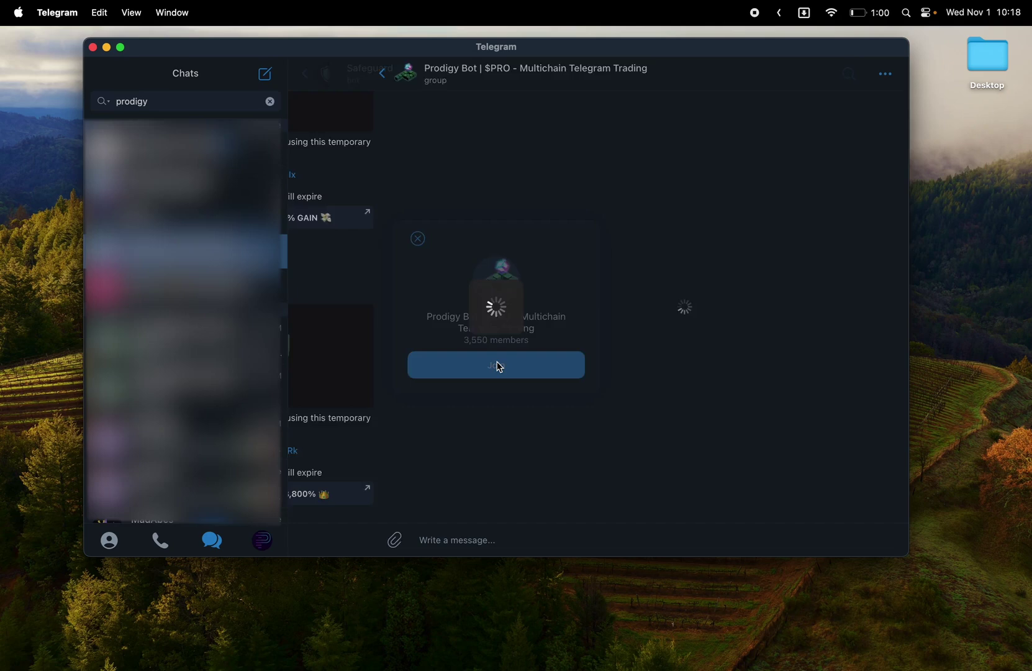
pyautogui.scroll(-3, 495, 300)
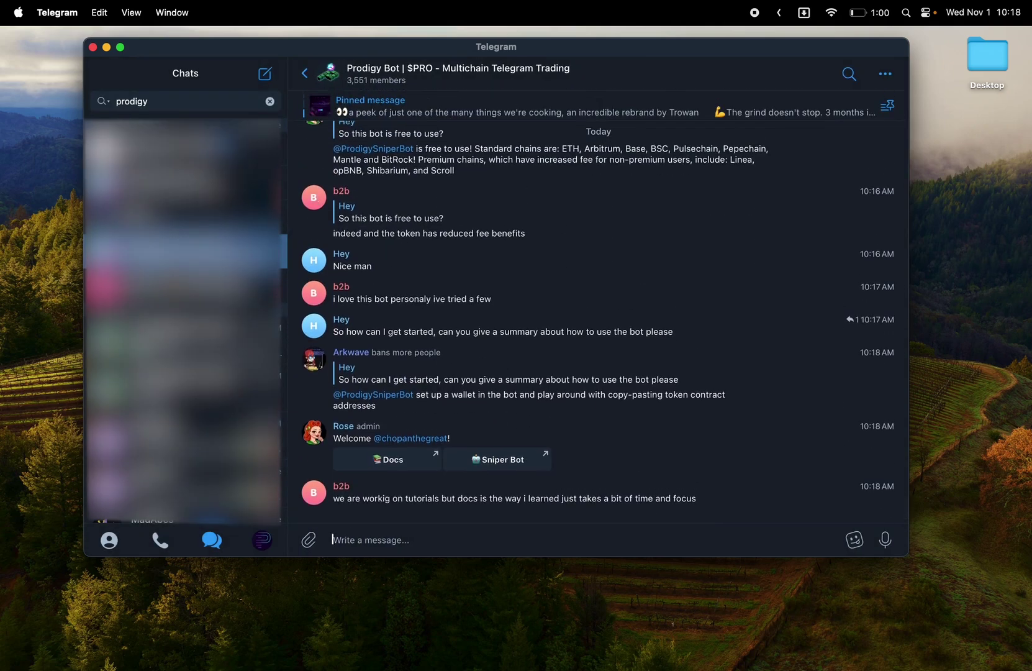
# - Return to the Prodigy Sniper Bot chat, send /wallets and generate a first wallet
pyautogui.click(214, 186)
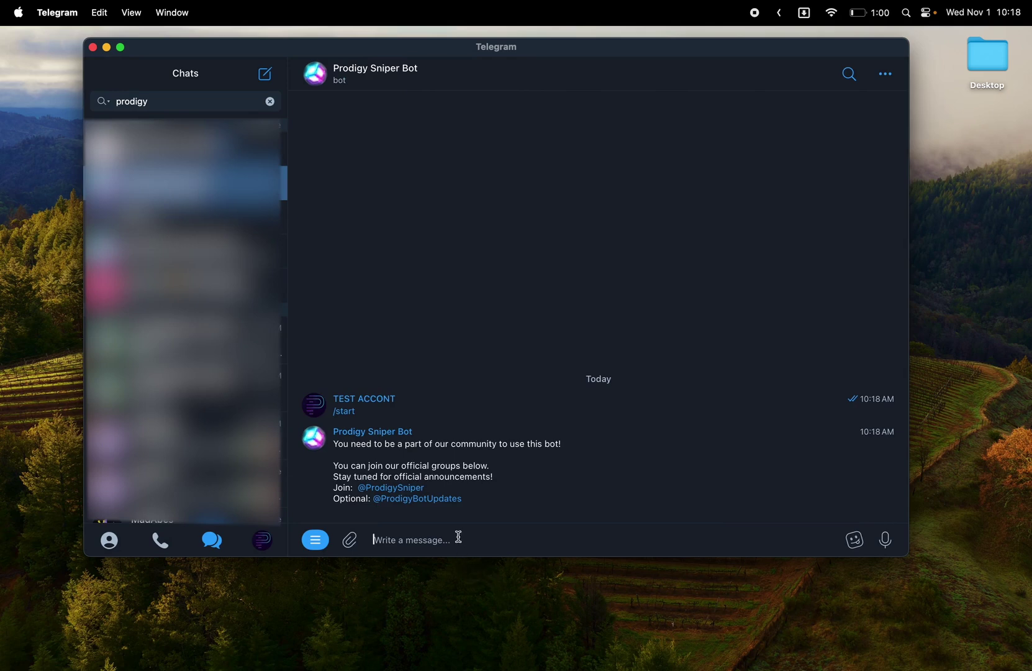
pyautogui.write('/w')
pyautogui.press('Return')
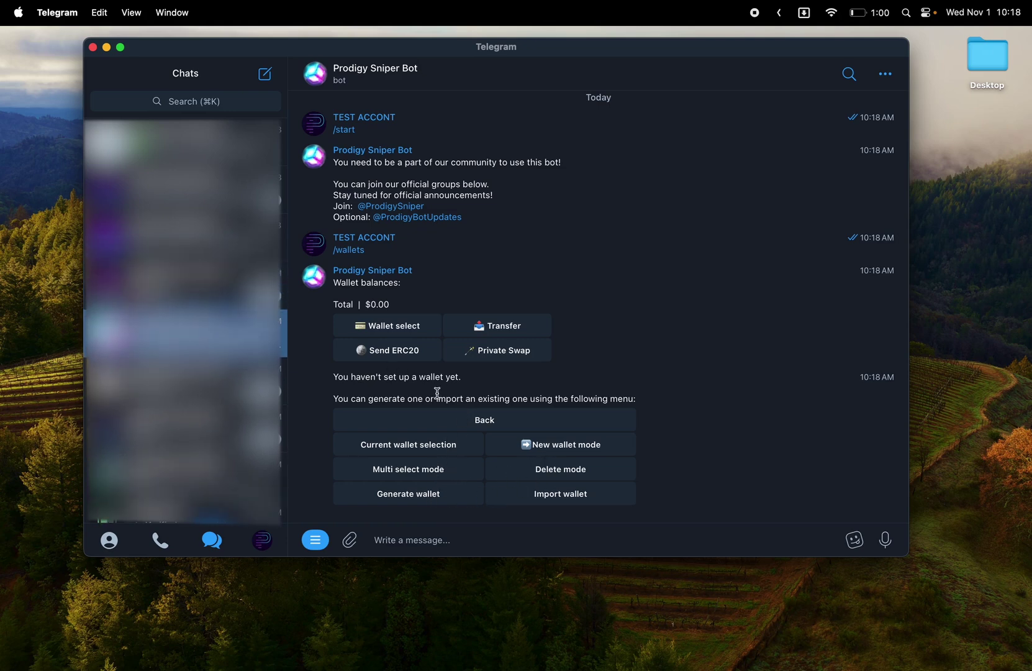
pyautogui.click(412, 494)
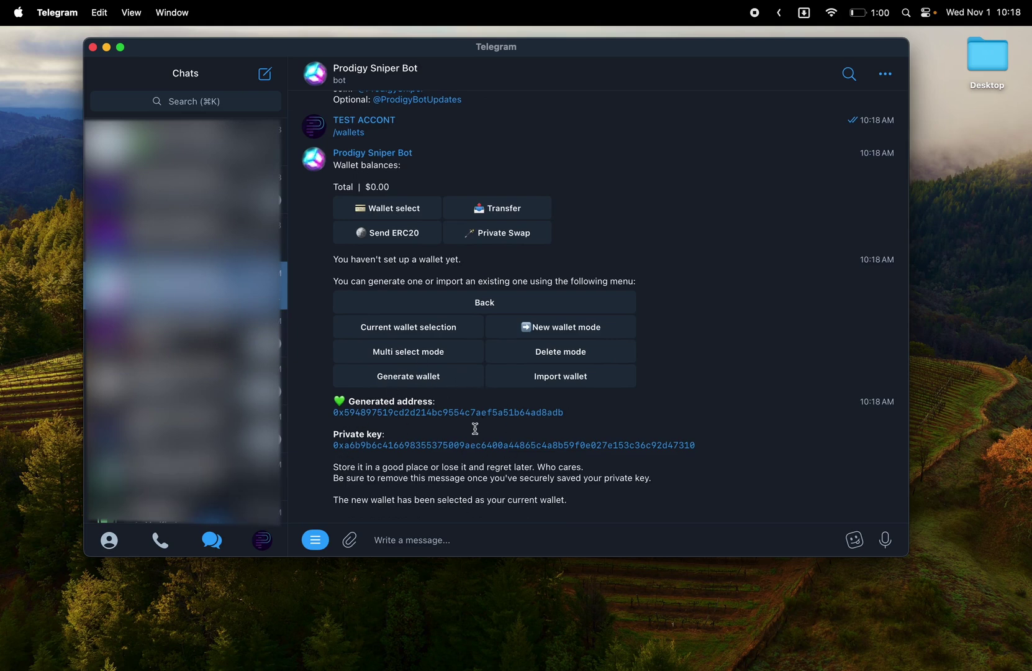
# - List the wallets and their balances by sending the /wallets command again
pyautogui.click(417, 527)
pyautogui.write('/w')
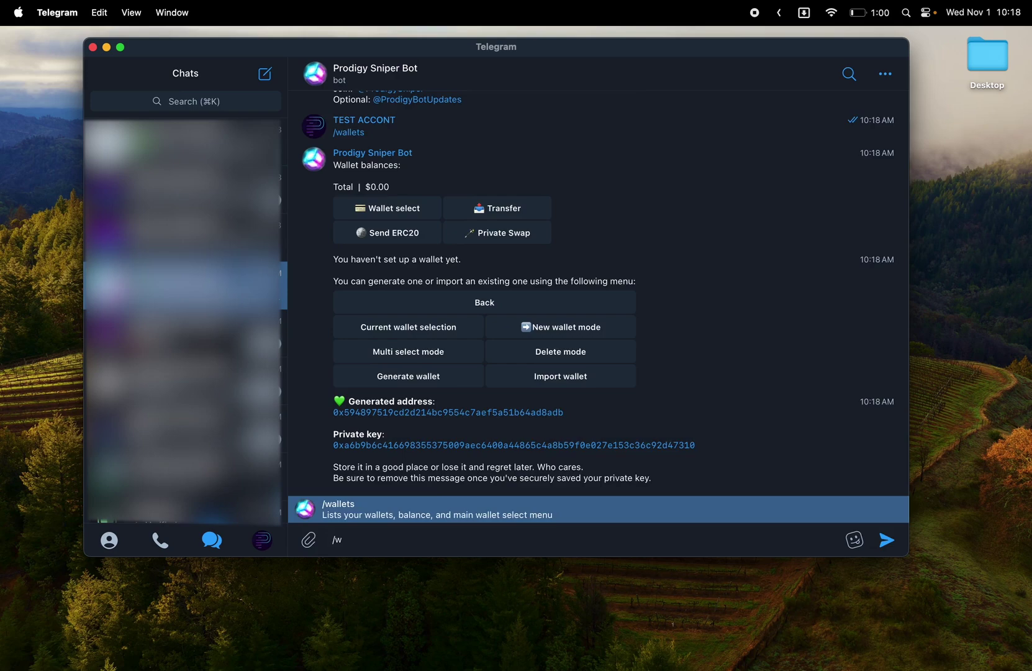
pyautogui.press('Return')
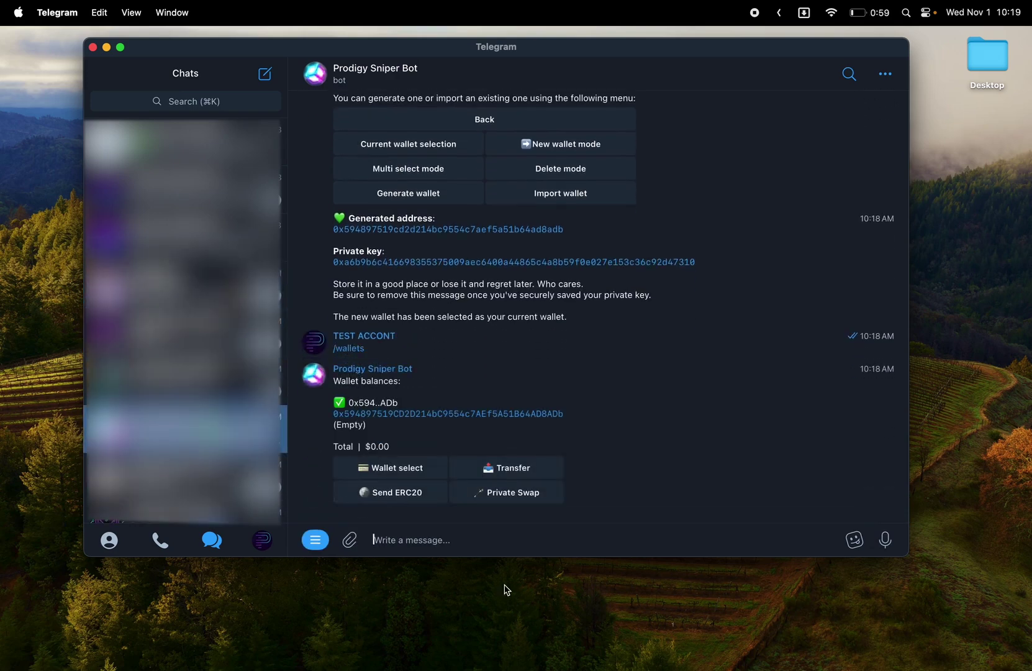
# - Send the $PRO contract address 0xBD7e92Cf6F857be8541FCa6abfB72aeF8e16c307 to the bot, view the token's wallet selection options and return to the token panel
pyautogui.press('super+v')
pyautogui.press('Return')
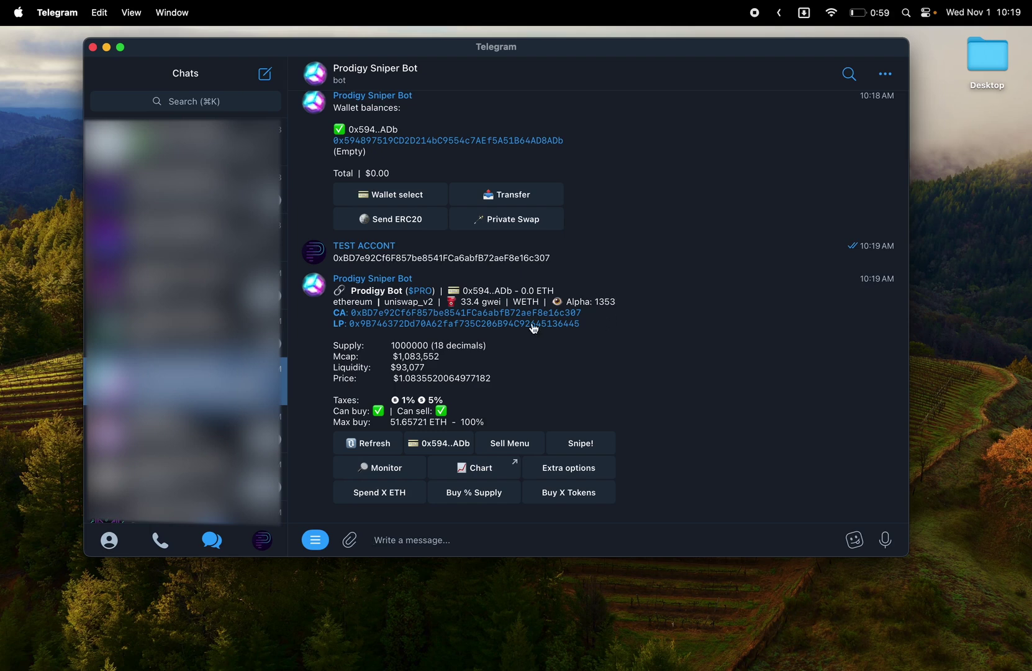
pyautogui.click(444, 447)
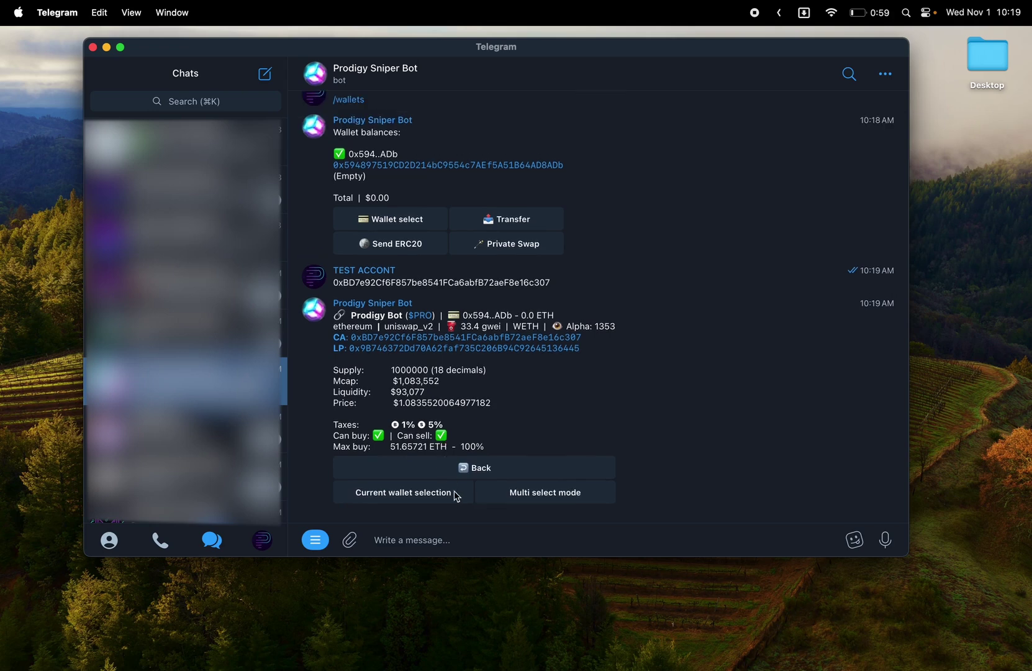
pyautogui.click(500, 471)
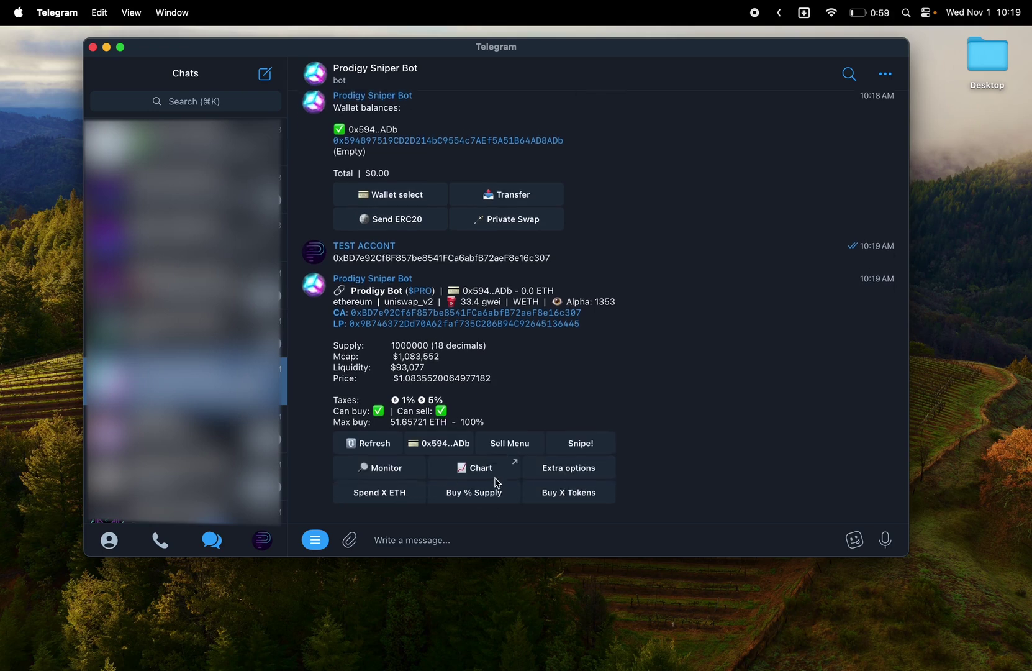
# - Send /wallets, open the wallet selection menu and generate two more wallets
pyautogui.write('/w')
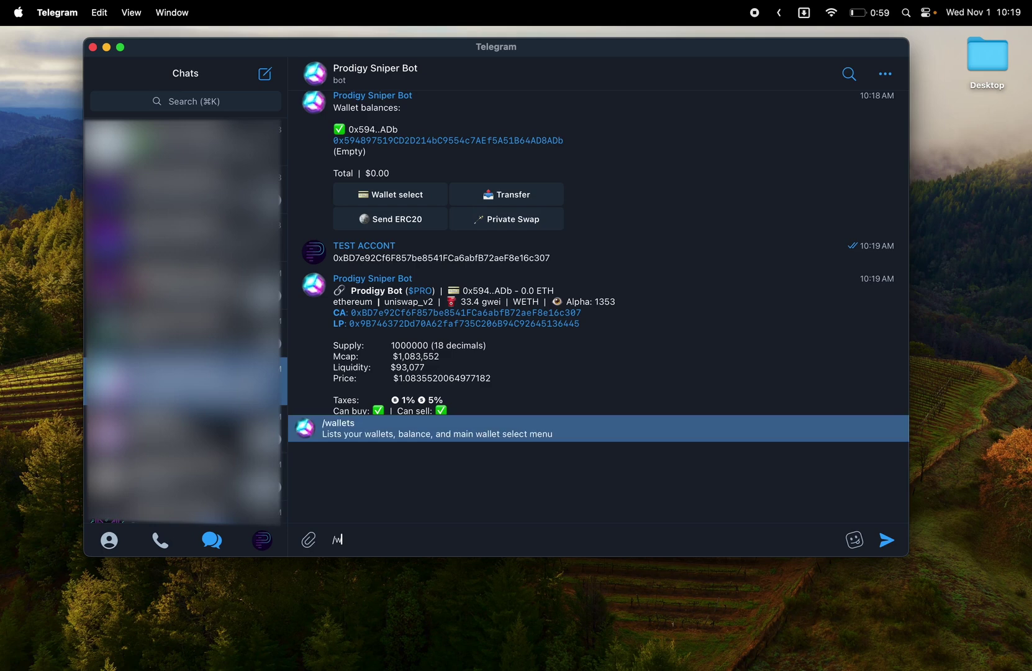
pyautogui.press('Return')
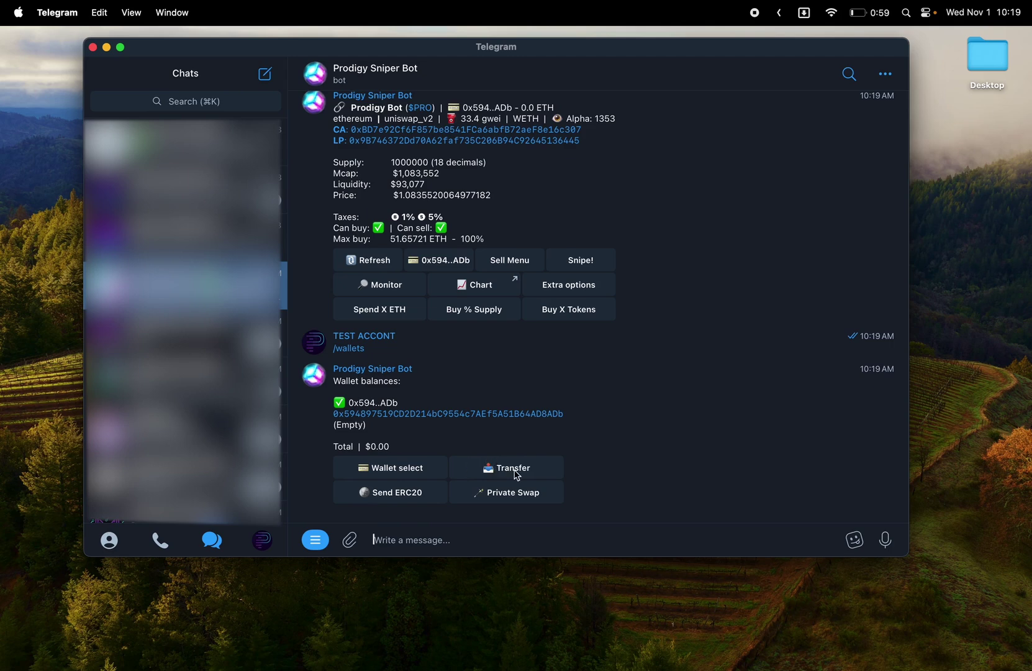
pyautogui.click(392, 469)
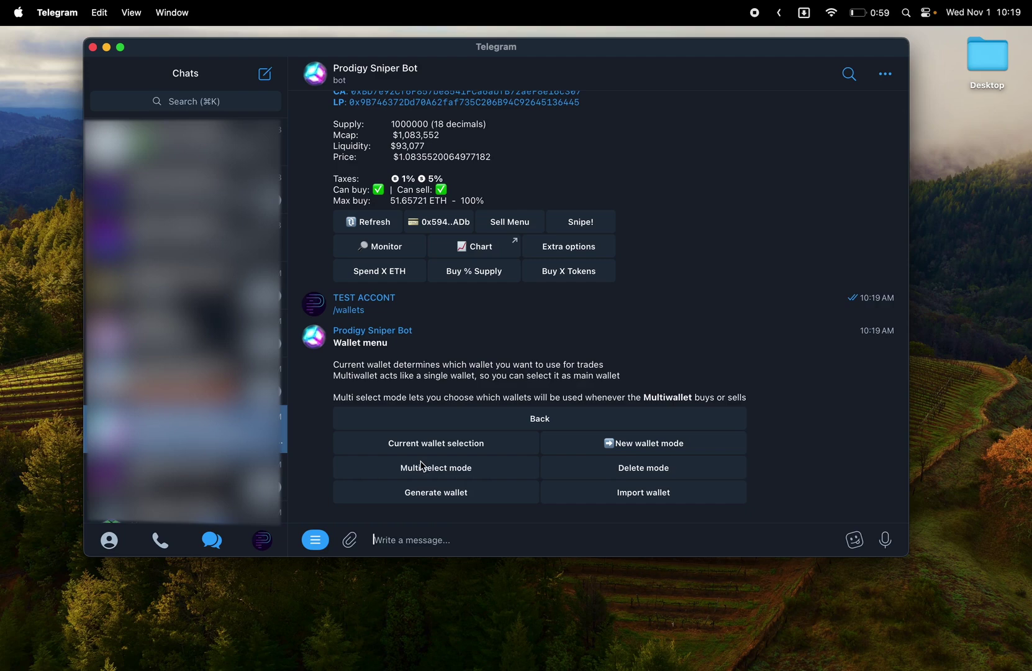
pyautogui.click(461, 498)
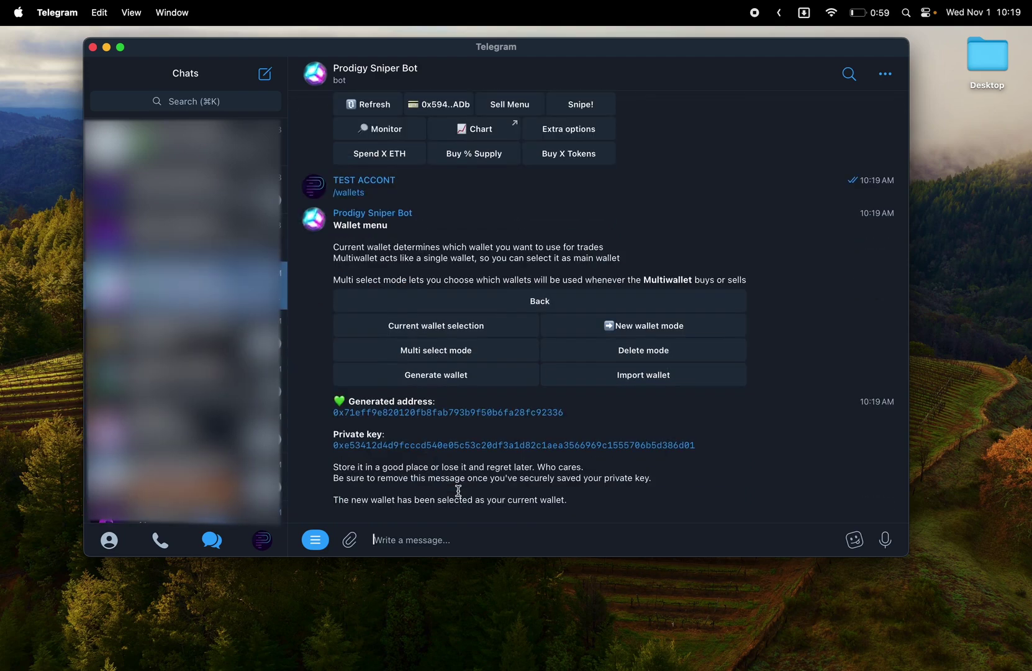
pyautogui.click(470, 374)
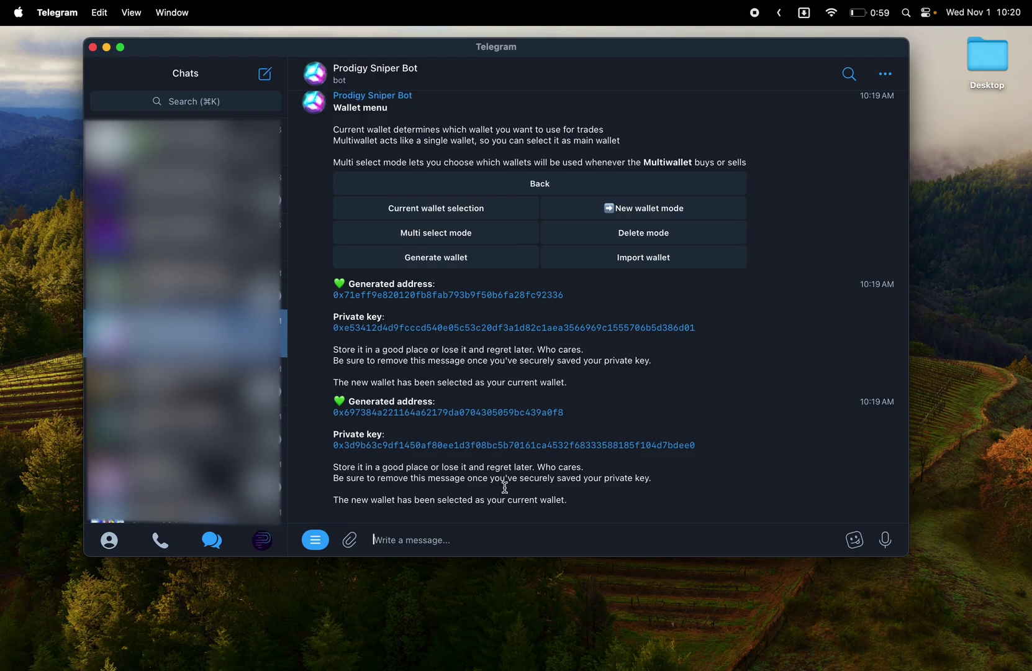
# - Send the $PRO contract address again and mark the first two wallets in multi select mode
pyautogui.press('super+v')
pyautogui.press('Return')
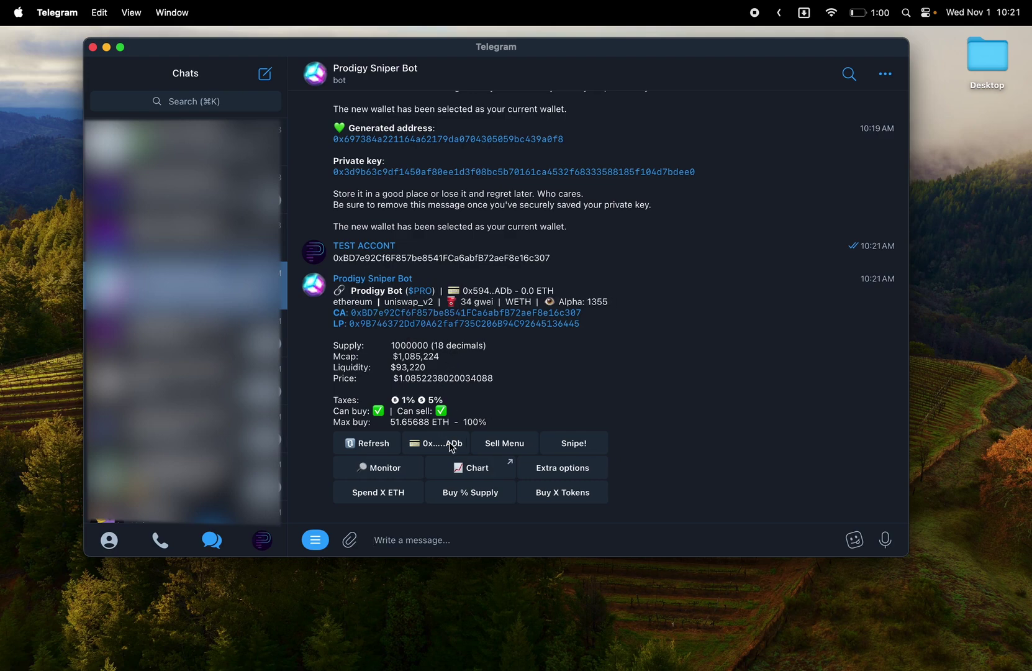
pyautogui.click(451, 445)
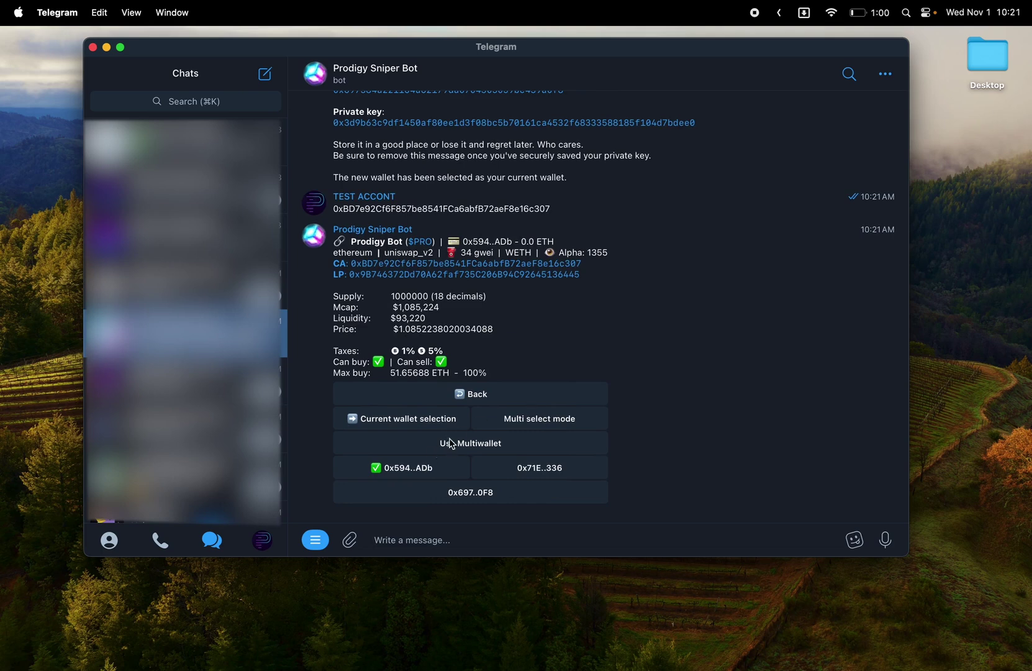
pyautogui.click(523, 420)
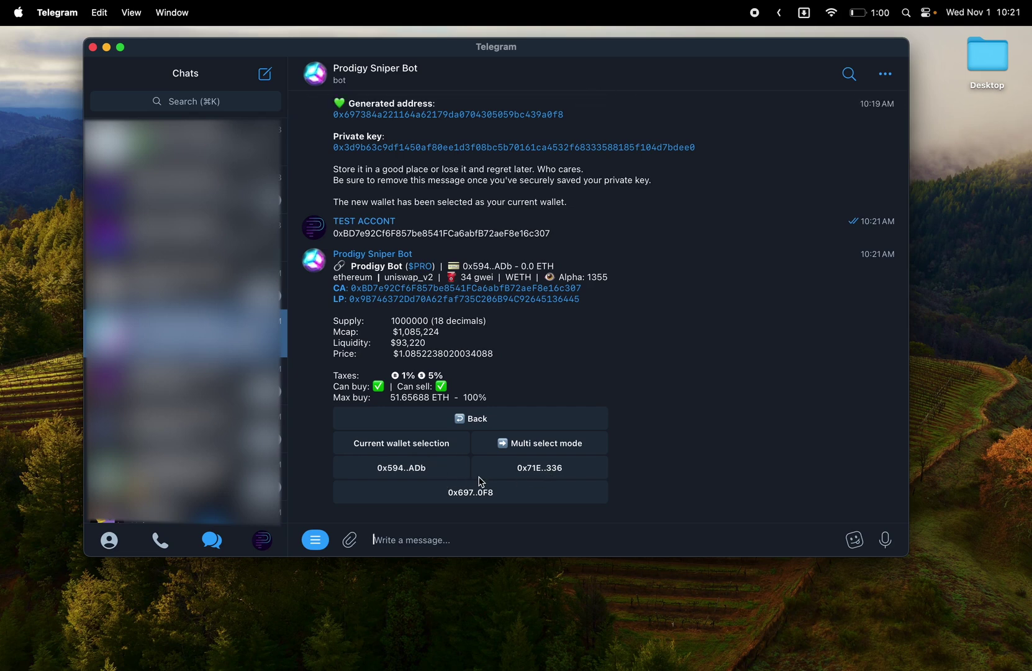
pyautogui.click(524, 473)
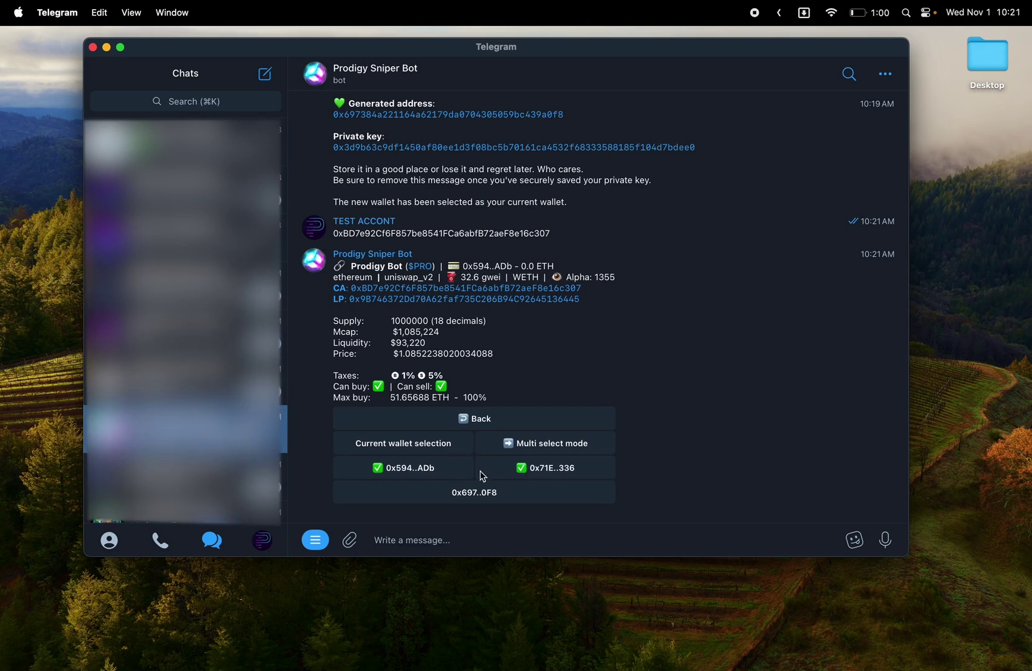
# - Set Multiwallet as the current wallet selection for the $PRO token and return to the token panel
pyautogui.click(463, 442)
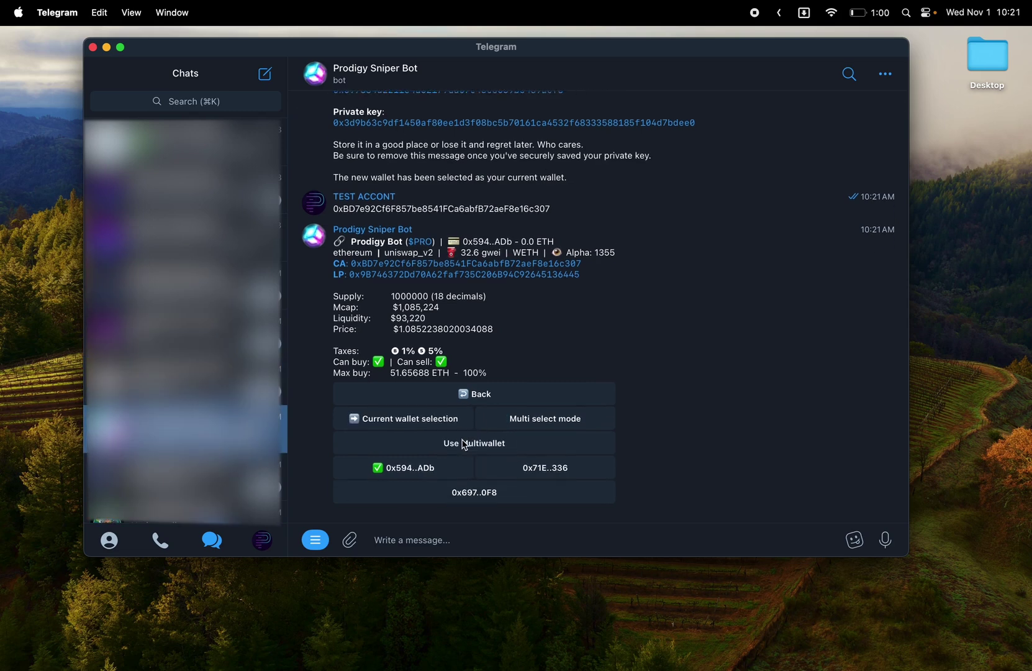
pyautogui.click(470, 443)
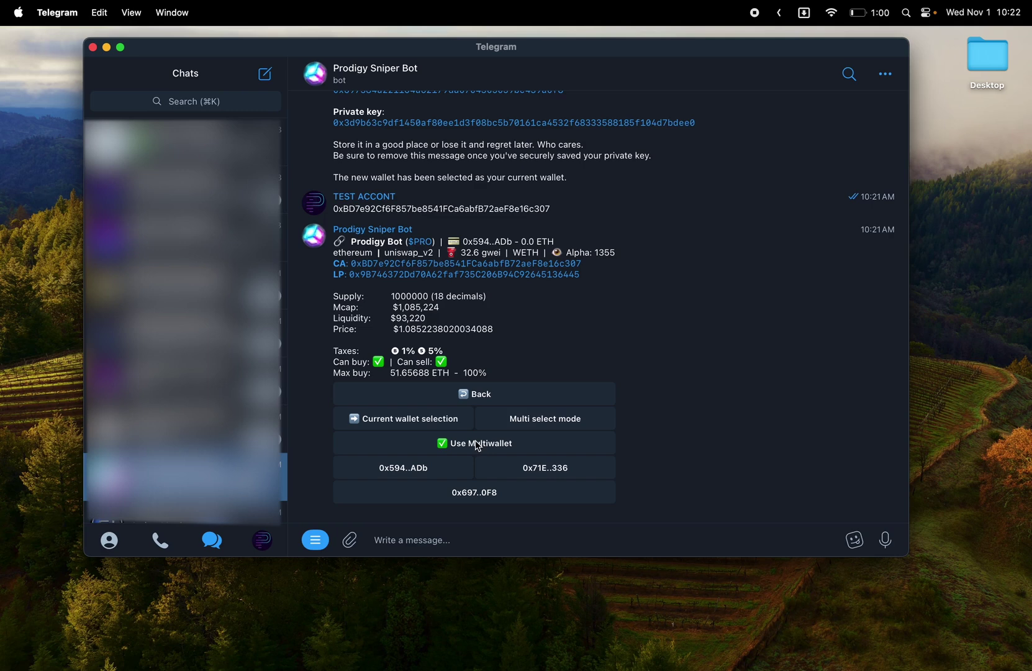
pyautogui.click(467, 401)
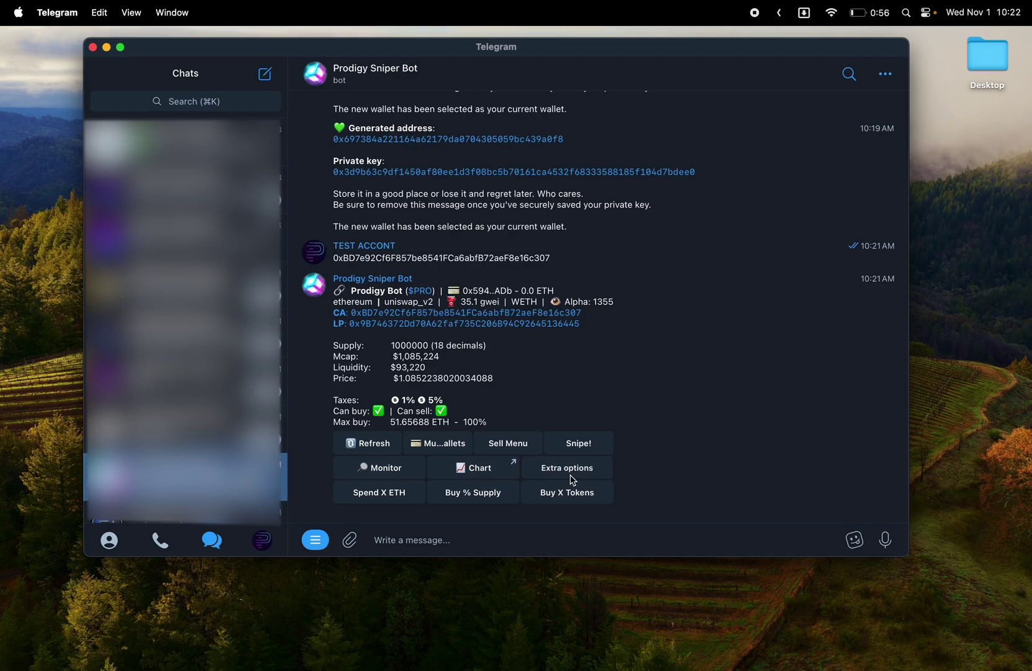
# - In the token's extra options, set the slippage to -1 for infinite and enable Anti-MEV (beta)
pyautogui.click(571, 476)
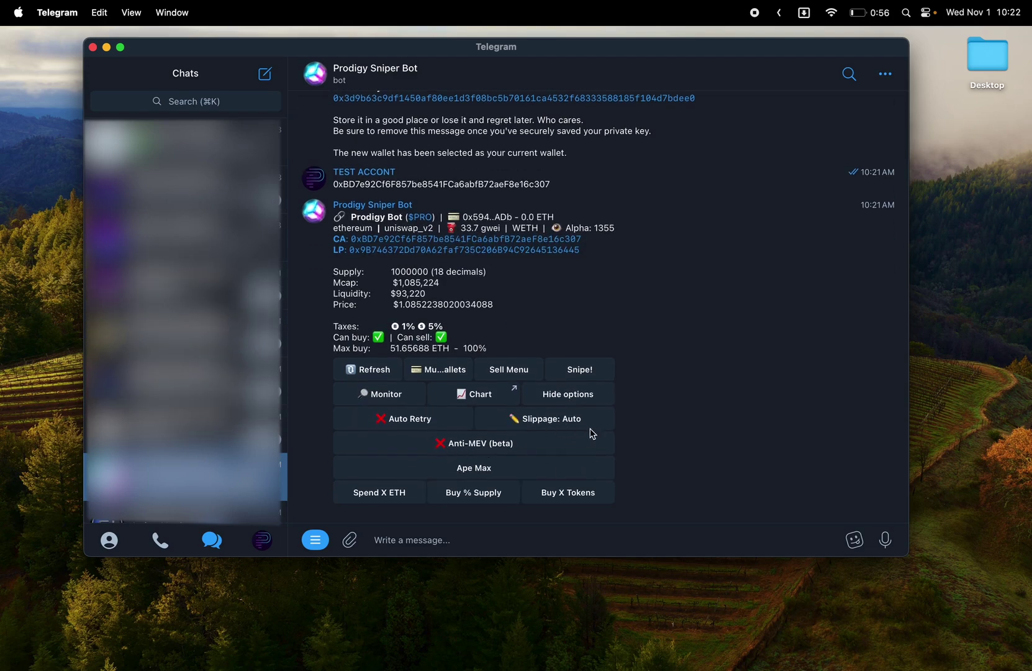
pyautogui.click(561, 425)
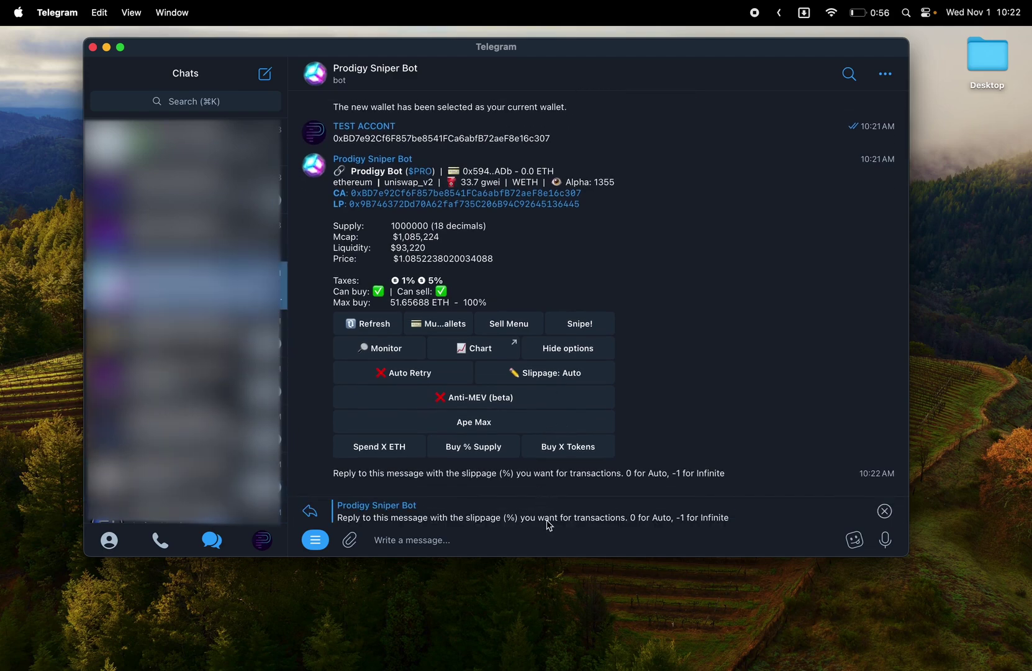
pyautogui.write('-1')
pyautogui.press('Return')
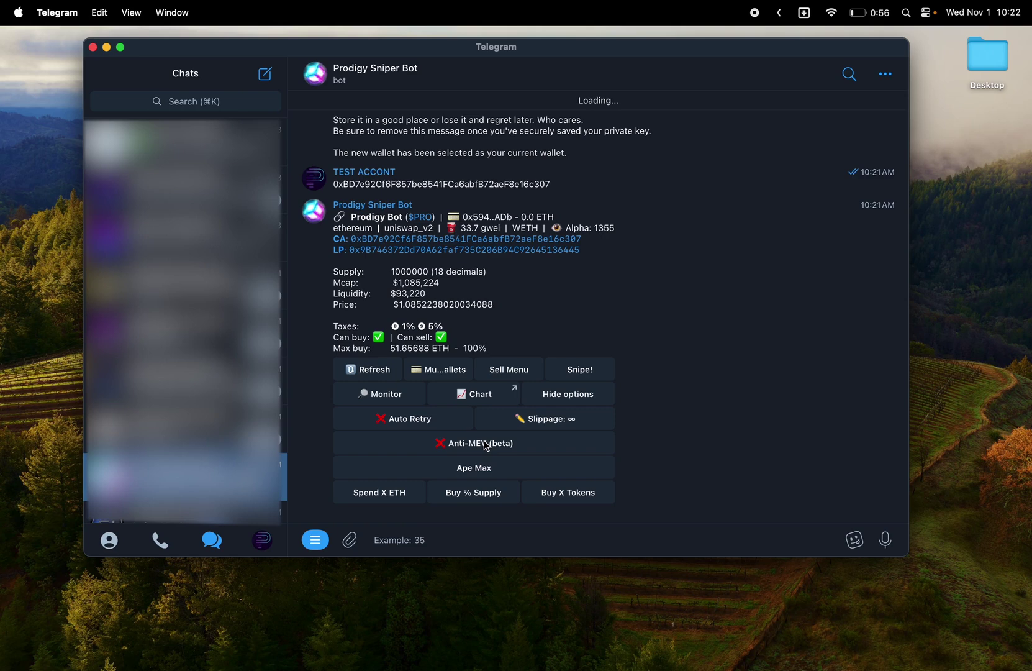
pyautogui.click(486, 442)
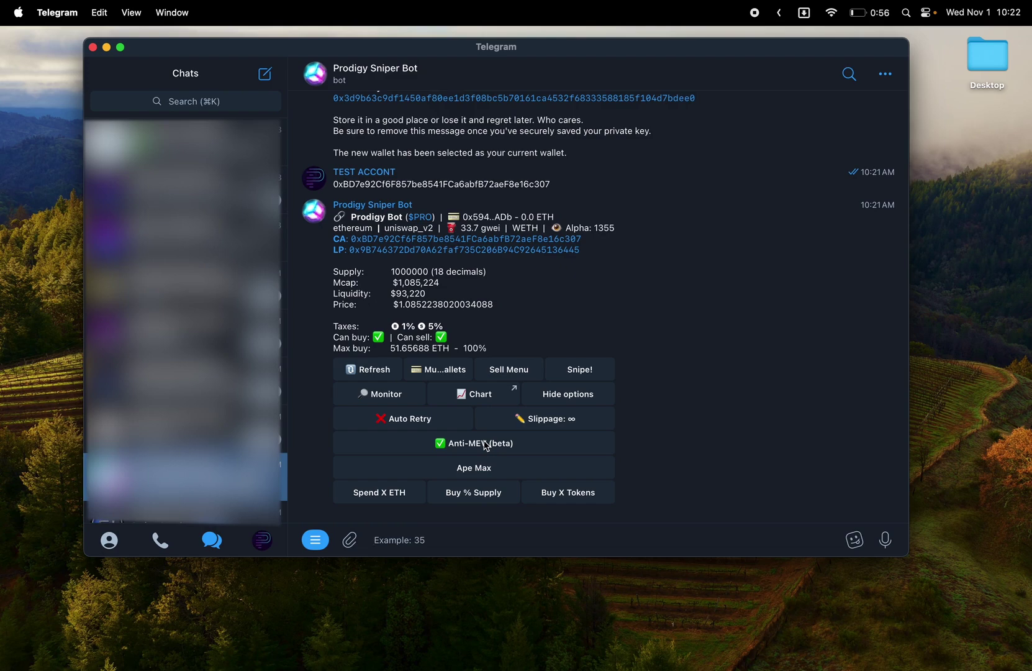
# - Bring up the bot's general chain and wallet settings with the /config command
pyautogui.write('/config')
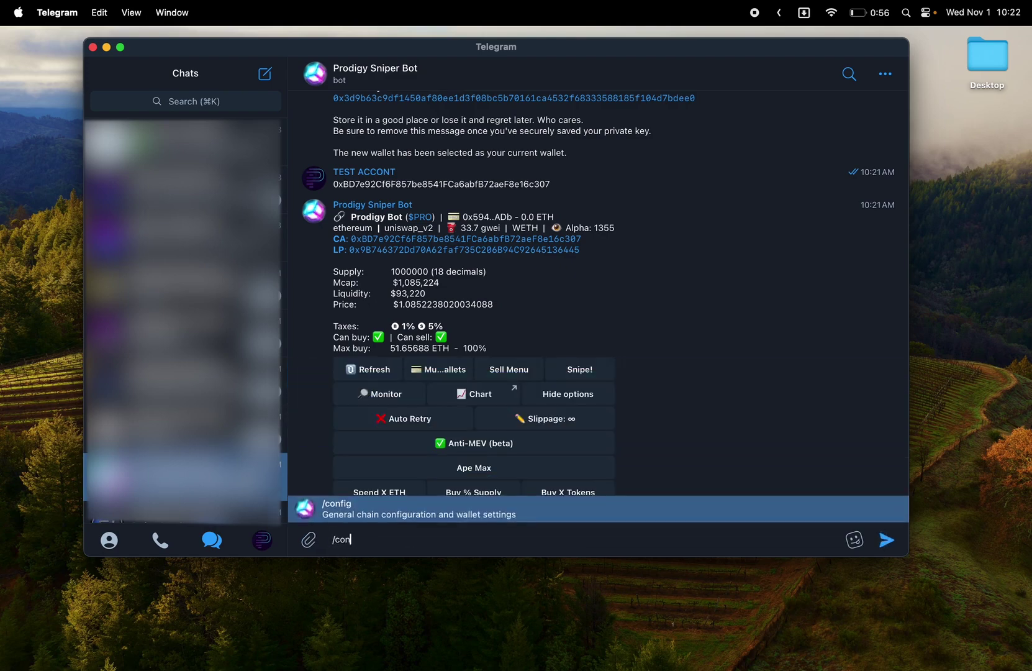
pyautogui.press('Return')
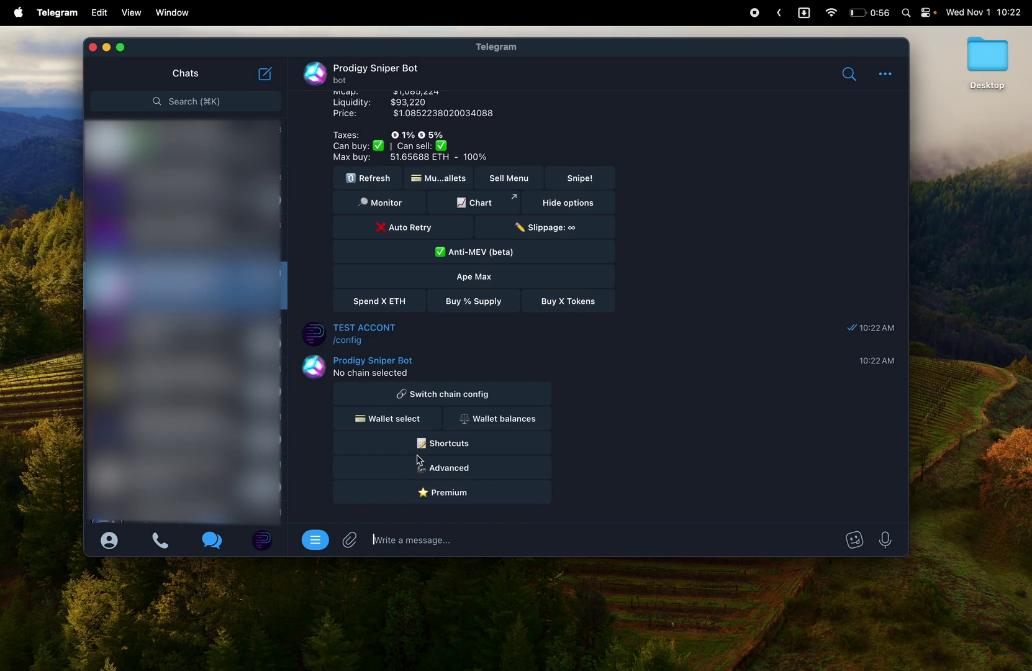
# - Set the wallet button to cycle in the bot's advanced user configuration
pyautogui.click(451, 477)
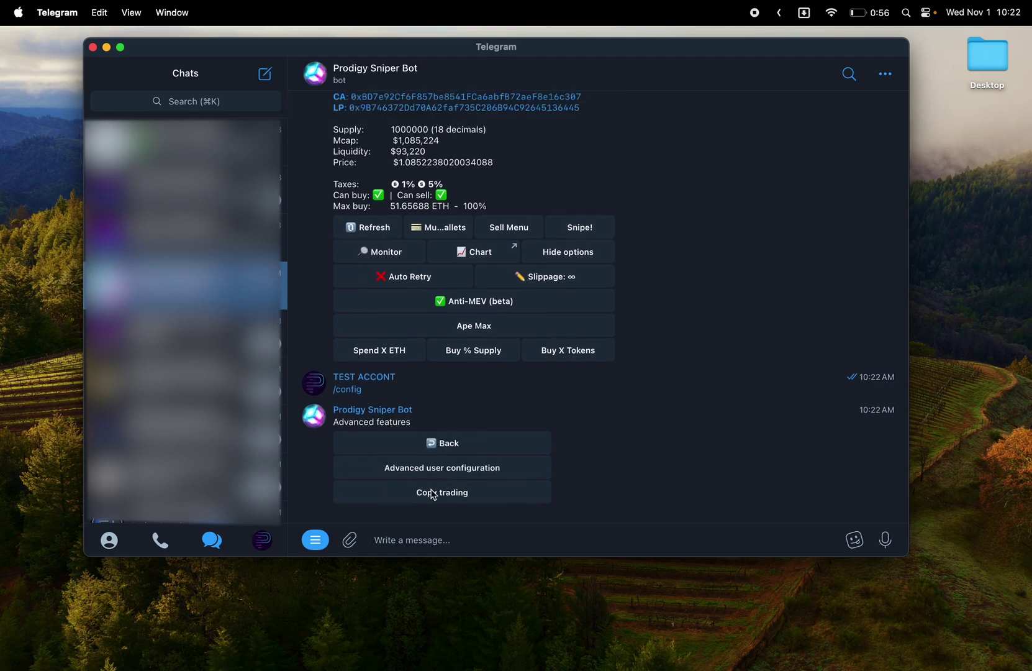
pyautogui.click(479, 471)
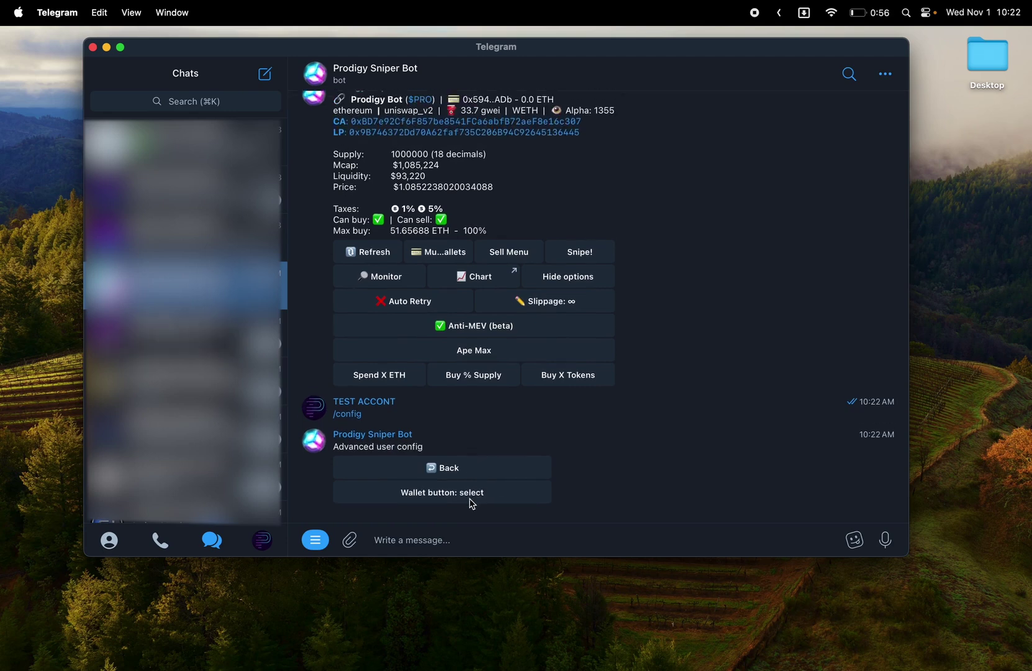
pyautogui.click(470, 500)
pyautogui.click(470, 500)
pyautogui.click(470, 500)
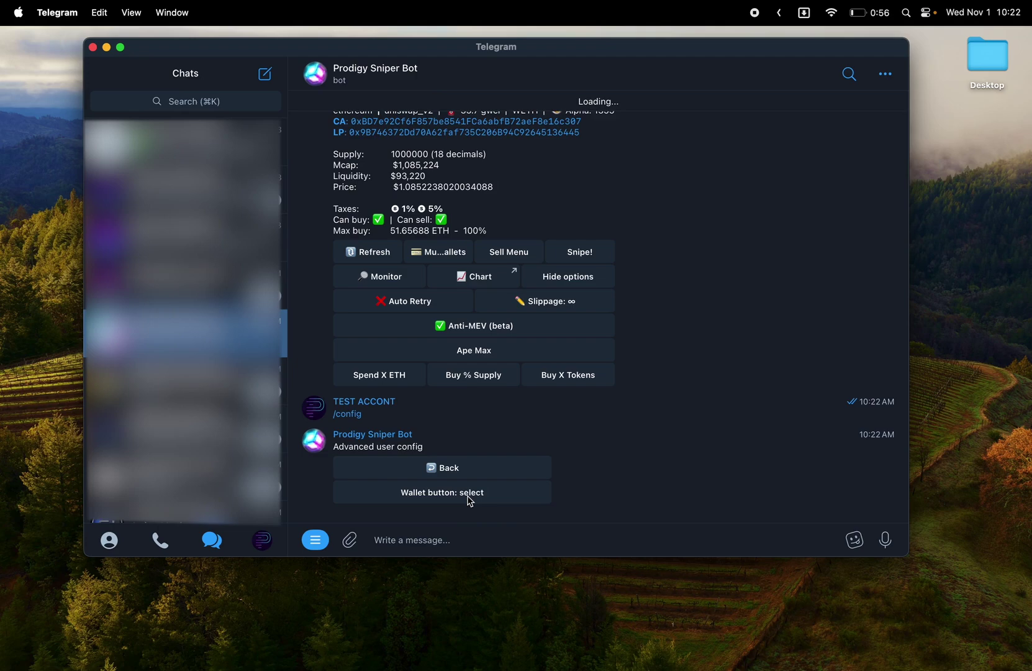
# - Send the $PRO contract address to the bot to bring up a fresh token panel
pyautogui.click(466, 539)
pyautogui.write('0xBD7e92Cf6F857be8541FCa6abfB72aeF8e16c307')
pyautogui.press('Return')
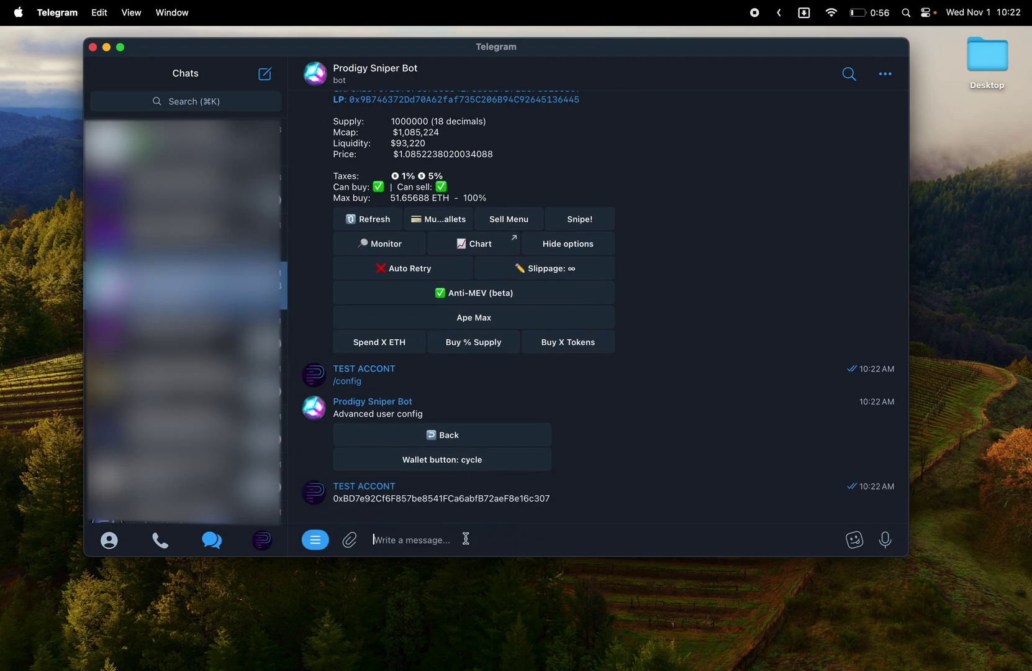
# - Cycle through the available wallets directly on the new $PRO token panel
pyautogui.click(455, 370)
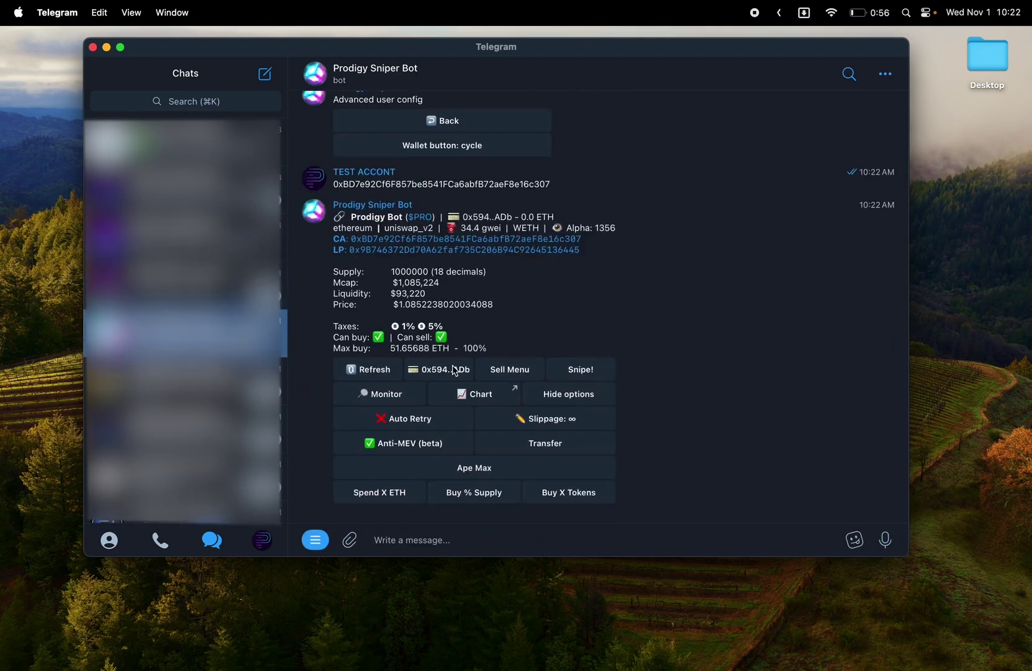
pyautogui.click(458, 372)
pyautogui.click(460, 372)
pyautogui.click(461, 372)
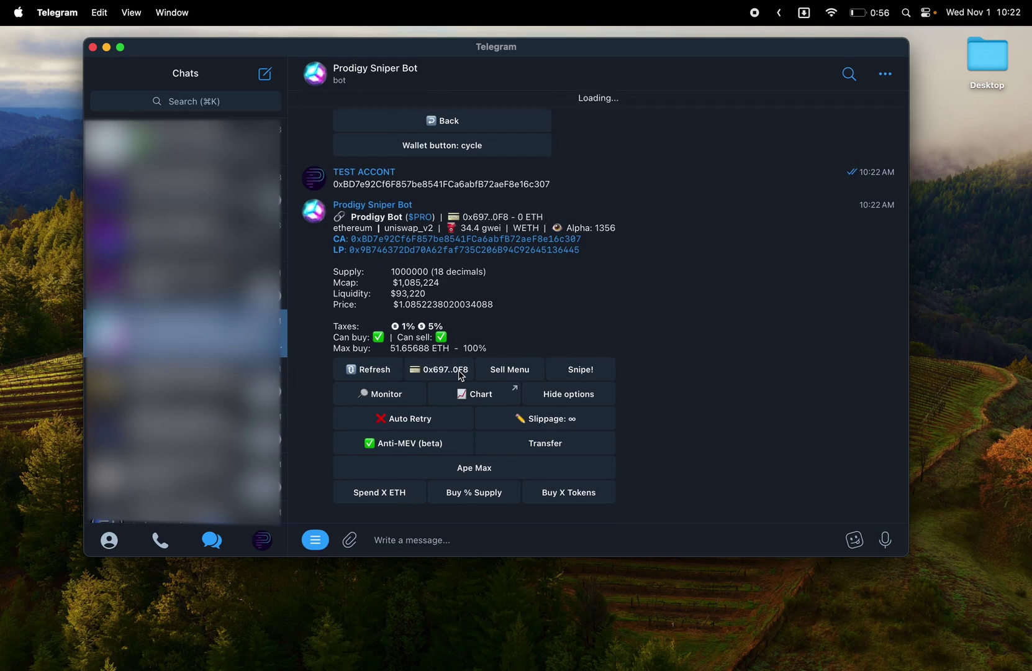
pyautogui.click(460, 371)
pyautogui.click(461, 372)
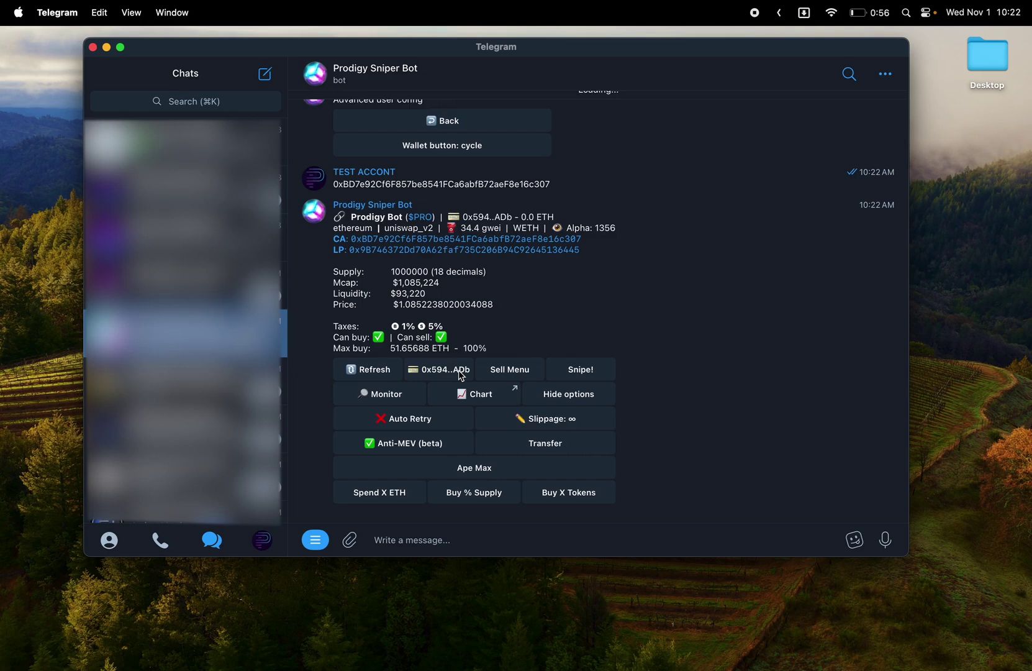
pyautogui.click(461, 372)
pyautogui.click(461, 371)
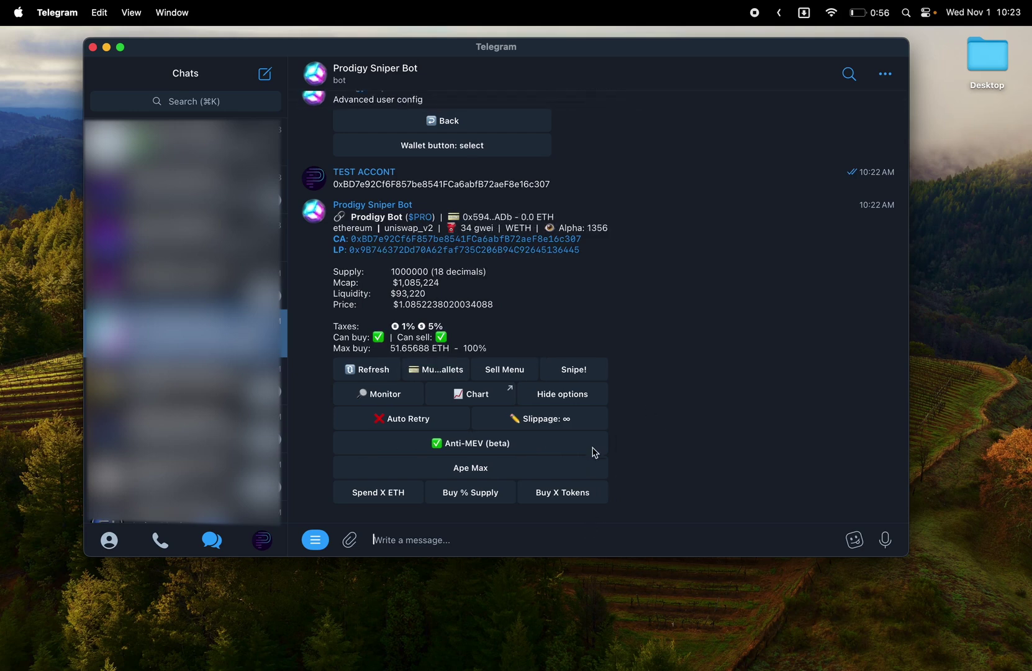
# - Open the $PRO snipe options, start a method snipe and examine the list of contract methods found for the address
pyautogui.click(585, 369)
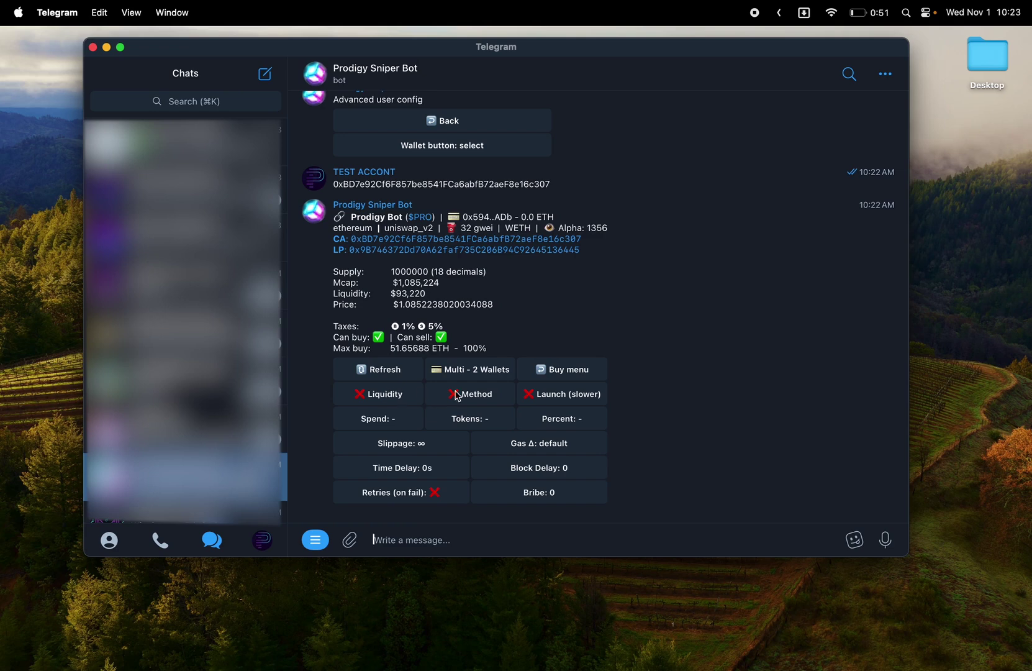
pyautogui.click(477, 395)
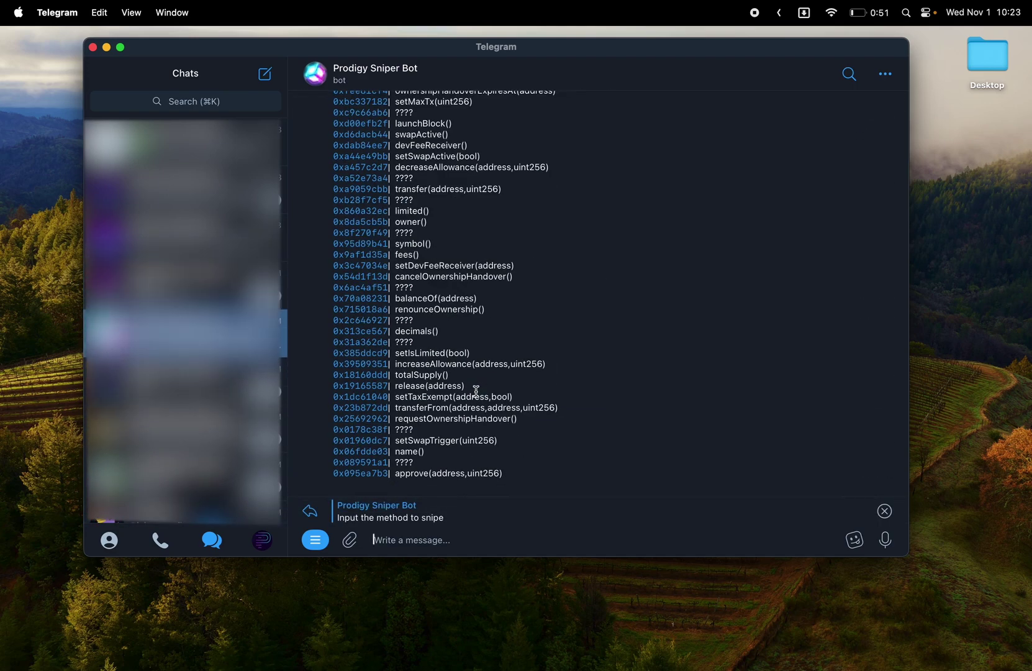
pyautogui.scroll(5, 476, 390)
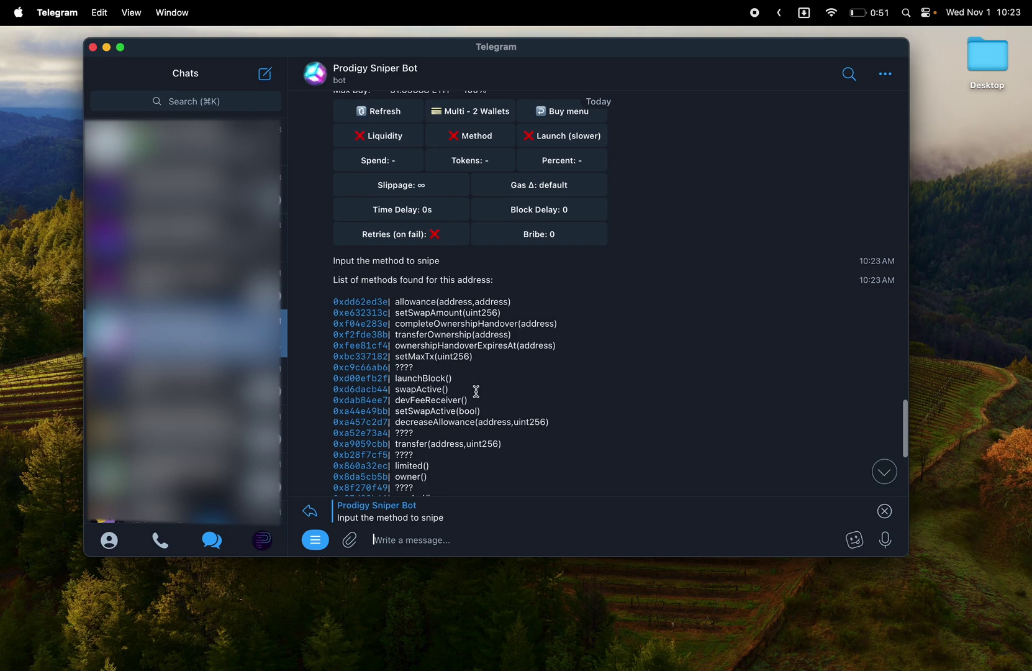
pyautogui.scroll(-3, 476, 390)
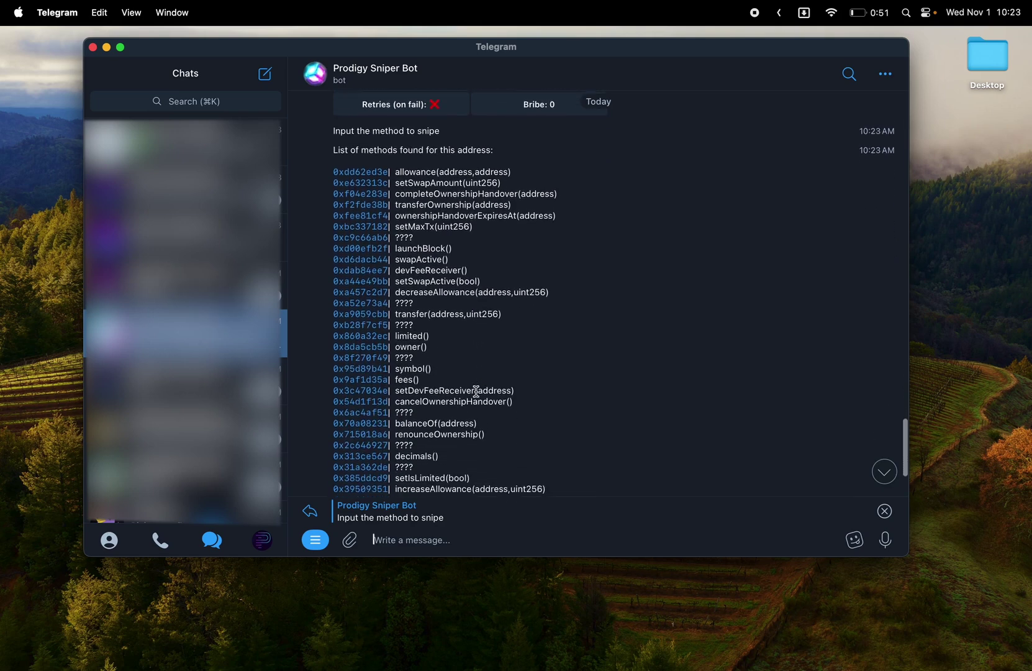
pyautogui.scroll(-3, 476, 390)
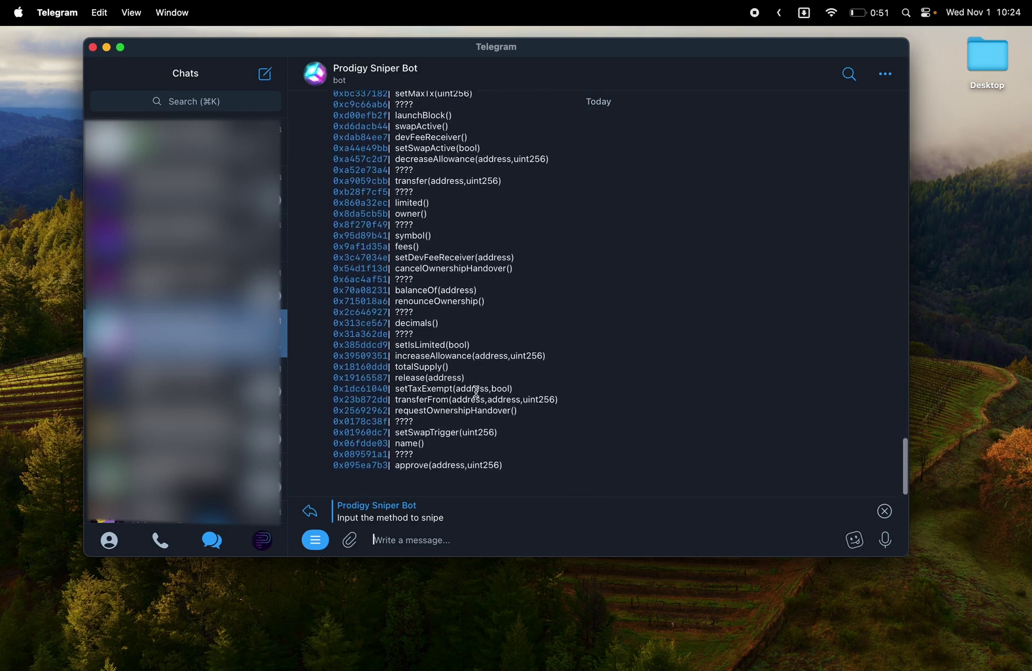
pyautogui.scroll(-1, 477, 390)
pyautogui.scroll(5, 477, 390)
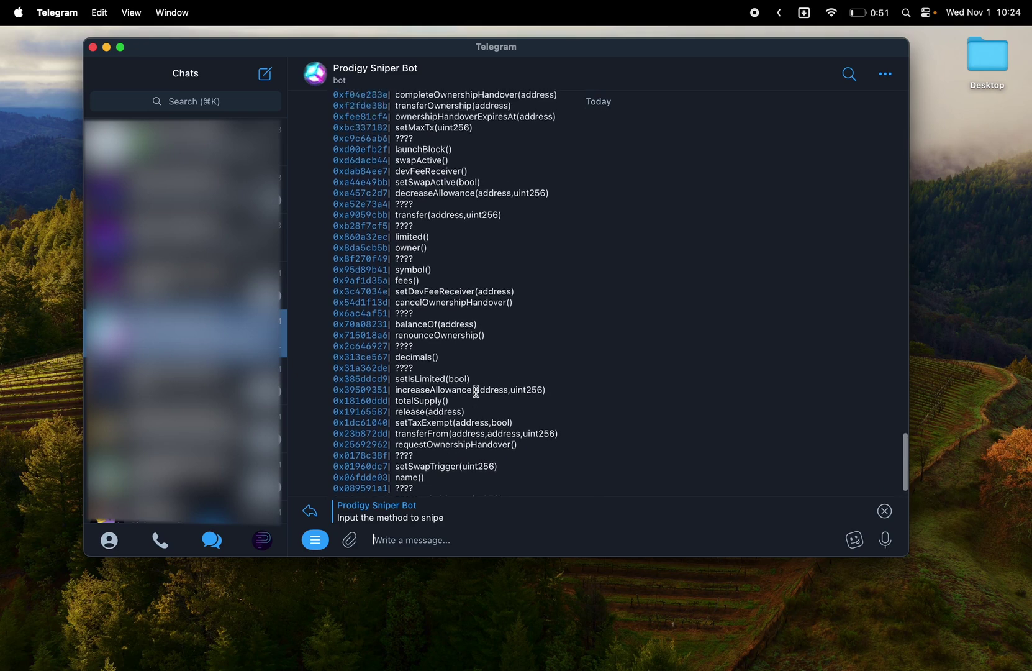
pyautogui.scroll(1, 477, 391)
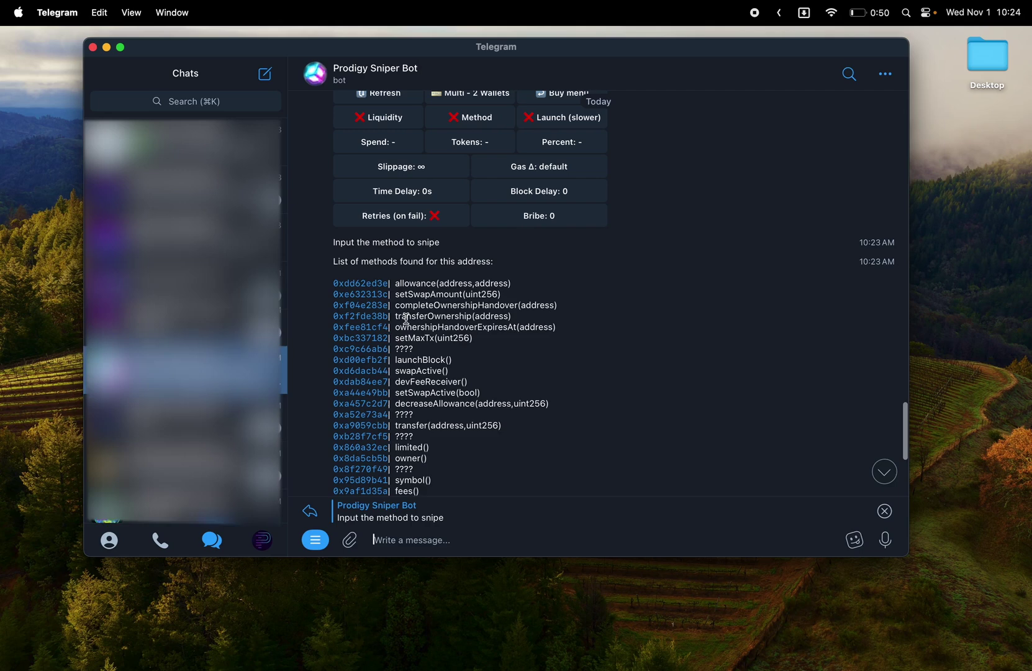
# - Submit a method ID from the list as the snipe trigger and turn the method trigger off again
pyautogui.click(342, 375)
pyautogui.press('super+v')
pyautogui.press('Return')
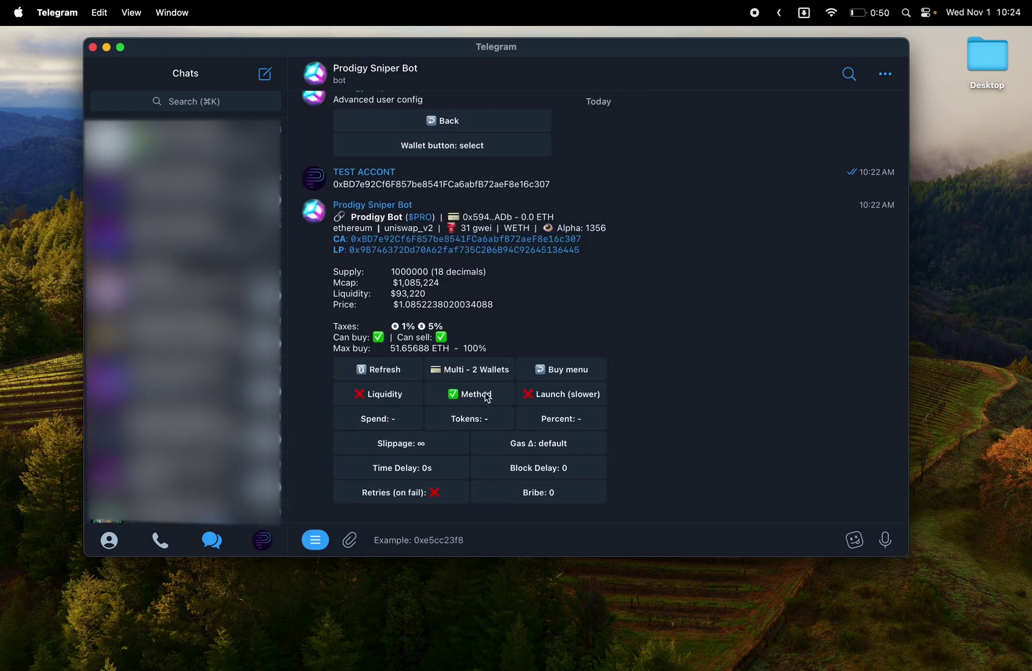
pyautogui.click(488, 398)
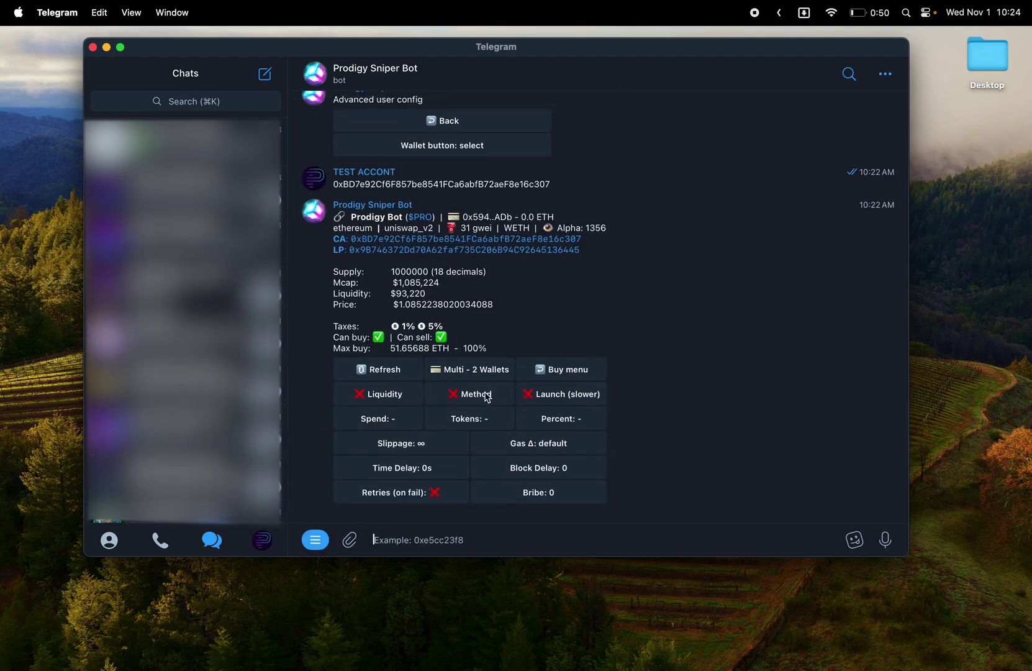
# - Toggle the Launch (slower) snipe trigger on and off, and bring up and dismiss the Bribe amount prompt
pyautogui.click(548, 401)
pyautogui.click(549, 405)
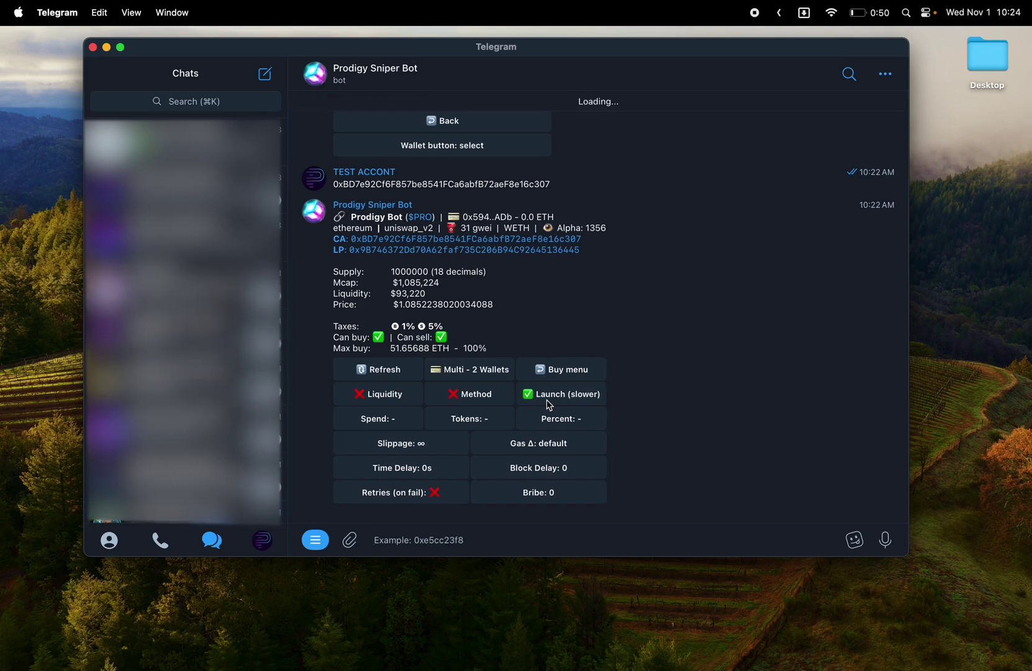
pyautogui.click(565, 491)
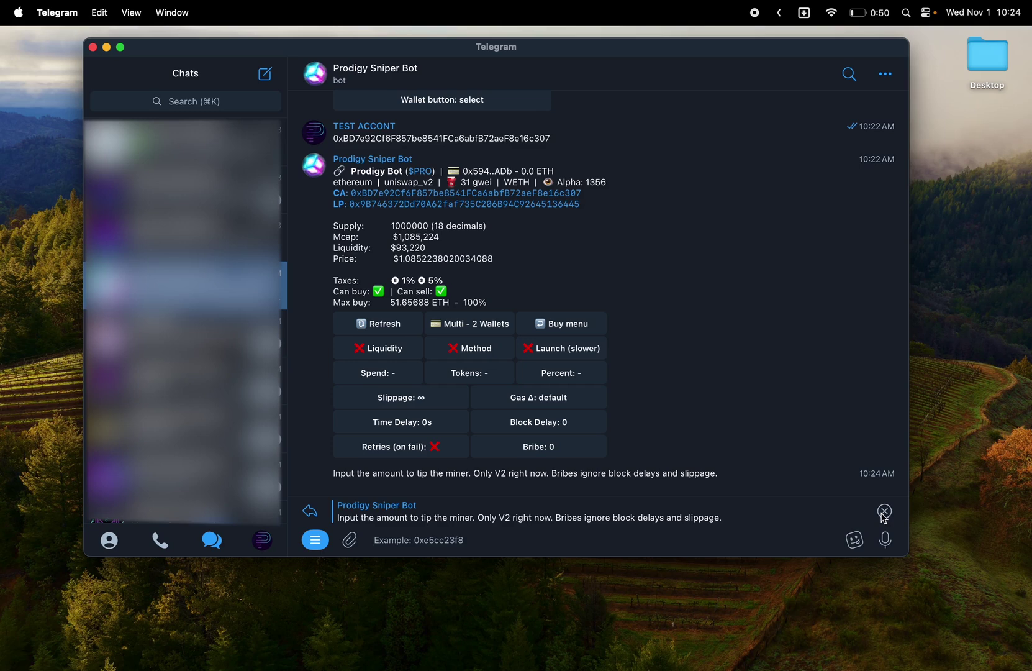
pyautogui.click(884, 512)
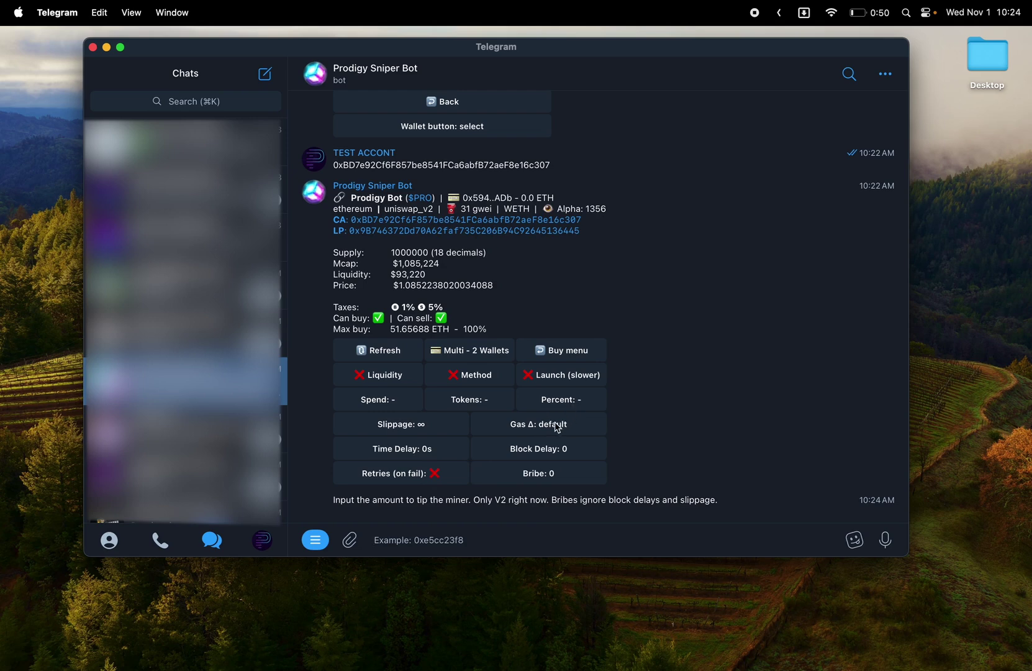
# - Send the /config command and bring up the list of chains that can be configured
pyautogui.write('/d')
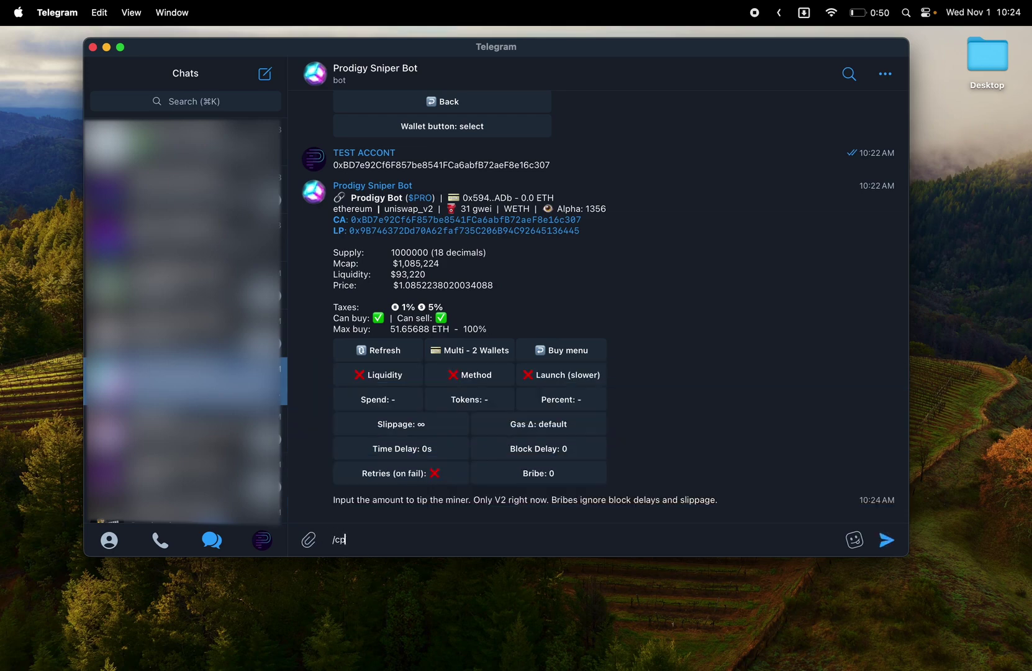
pyautogui.press('BackSpace')
pyautogui.write('config')
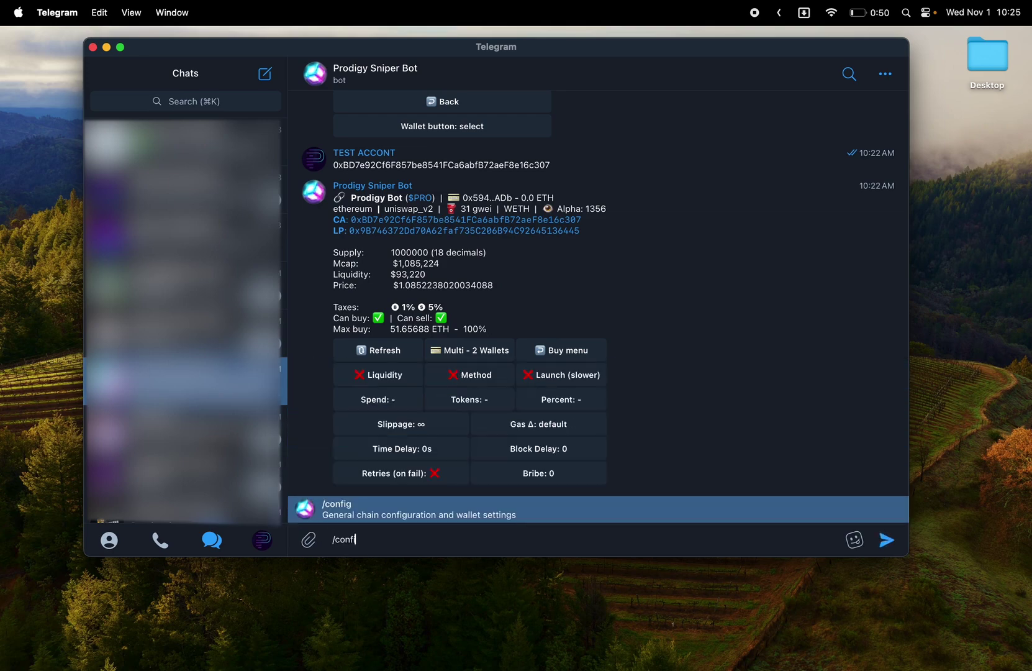
pyautogui.press('Return')
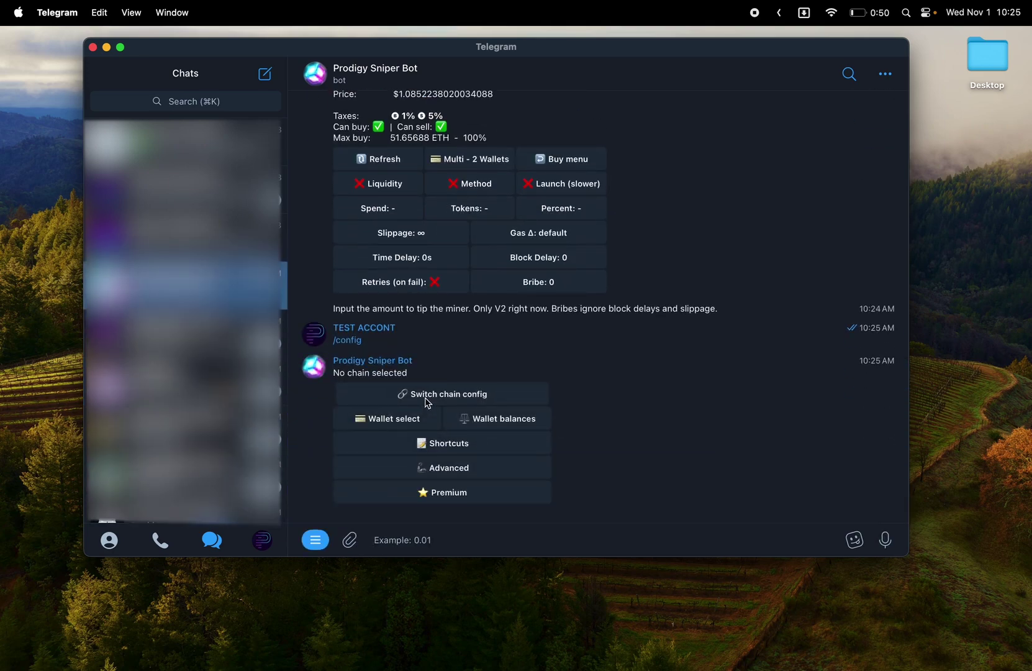
pyautogui.click(427, 397)
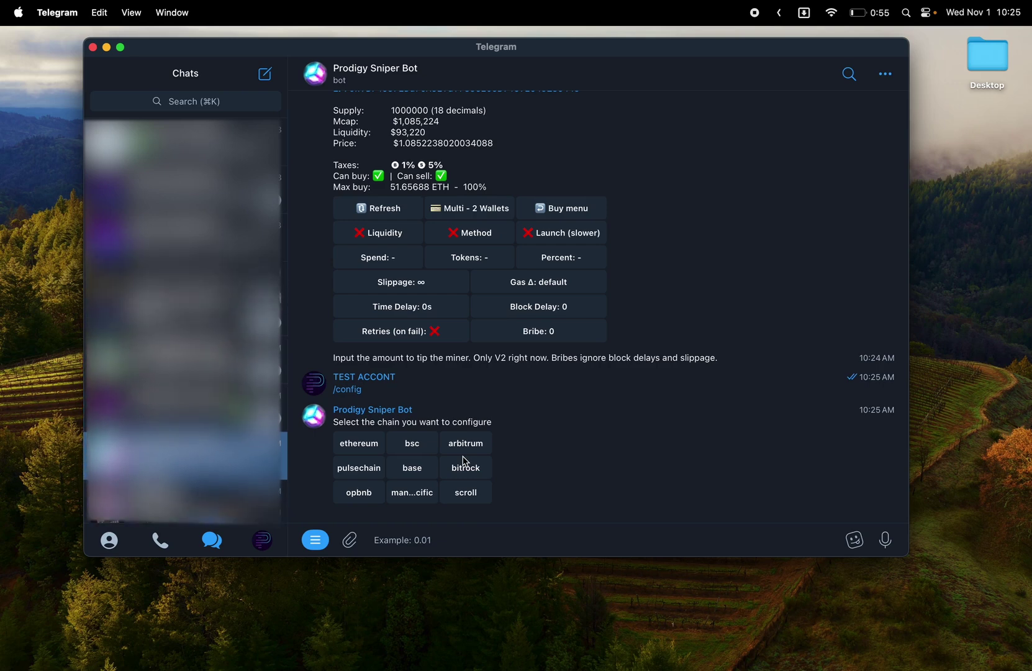
# - List the wallets with /wallets and try to start a private swap from the first wallet on ethereum with ETH as the asset to send
pyautogui.write('/w')
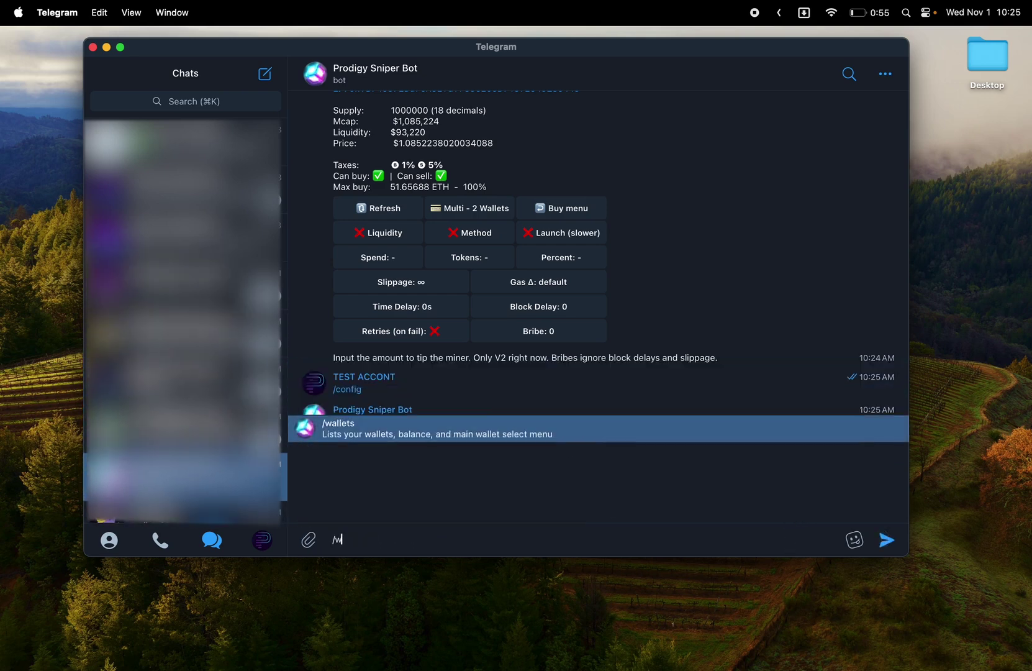
pyautogui.press('Return')
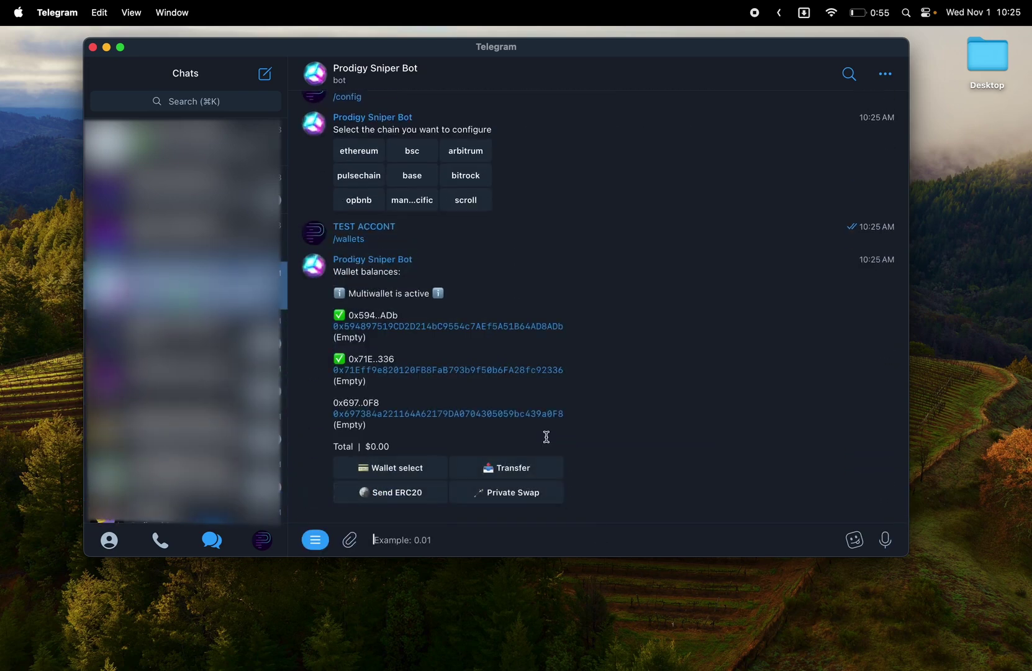
pyautogui.click(533, 498)
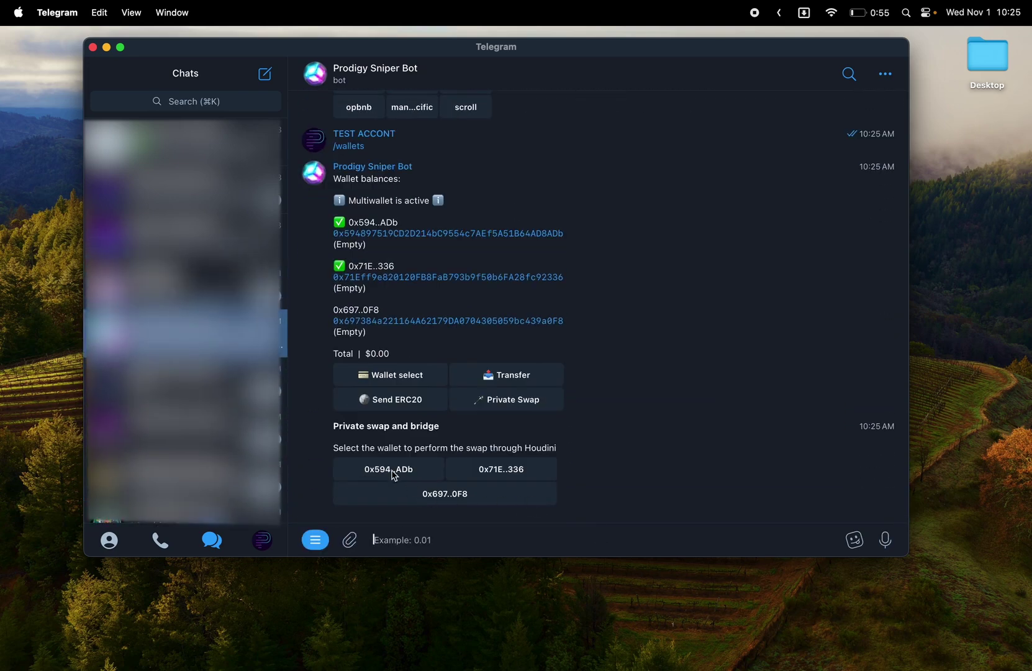
pyautogui.click(391, 471)
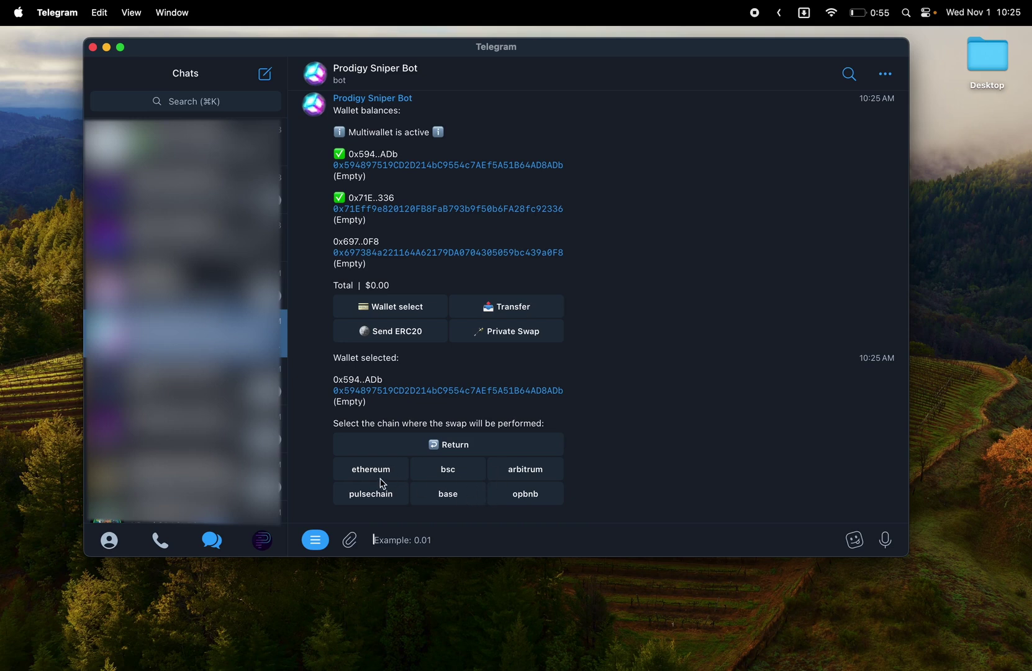
pyautogui.click(376, 470)
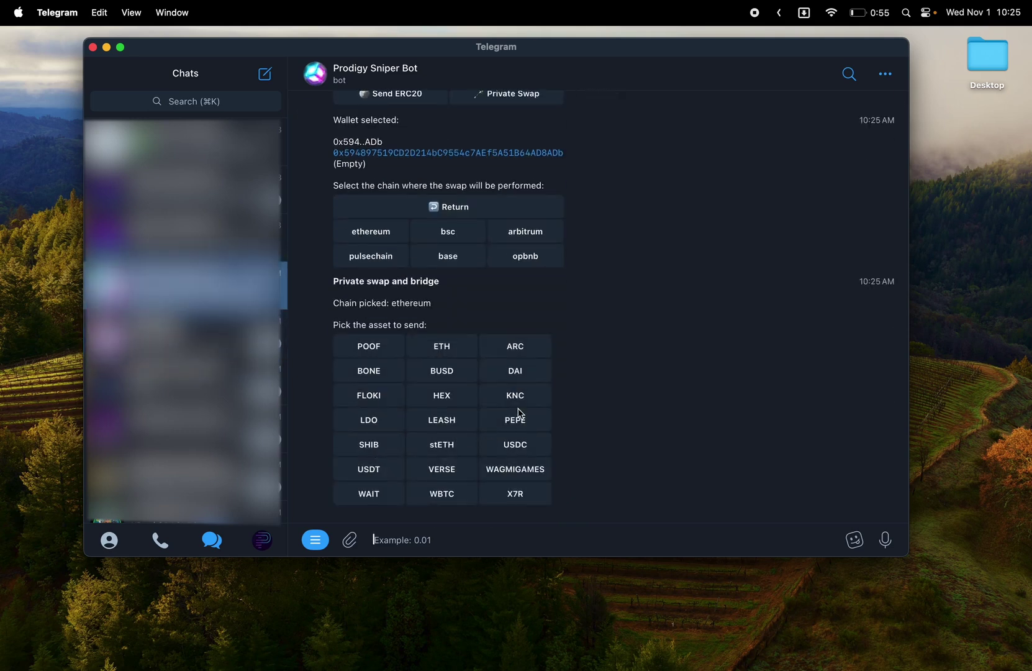
pyautogui.click(424, 349)
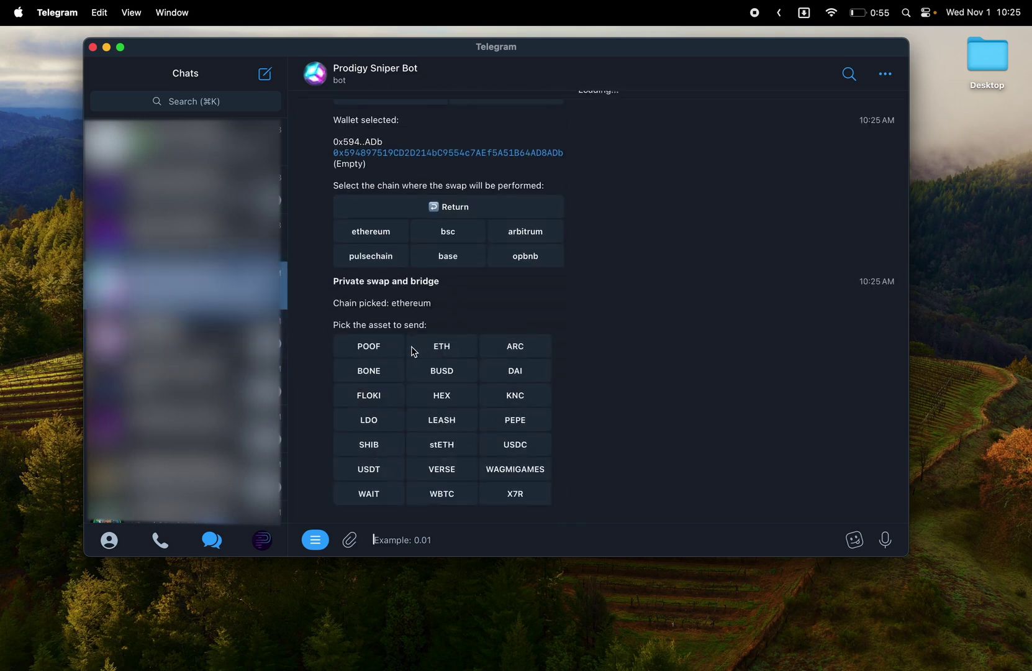
pyautogui.scroll(3, 465, 482)
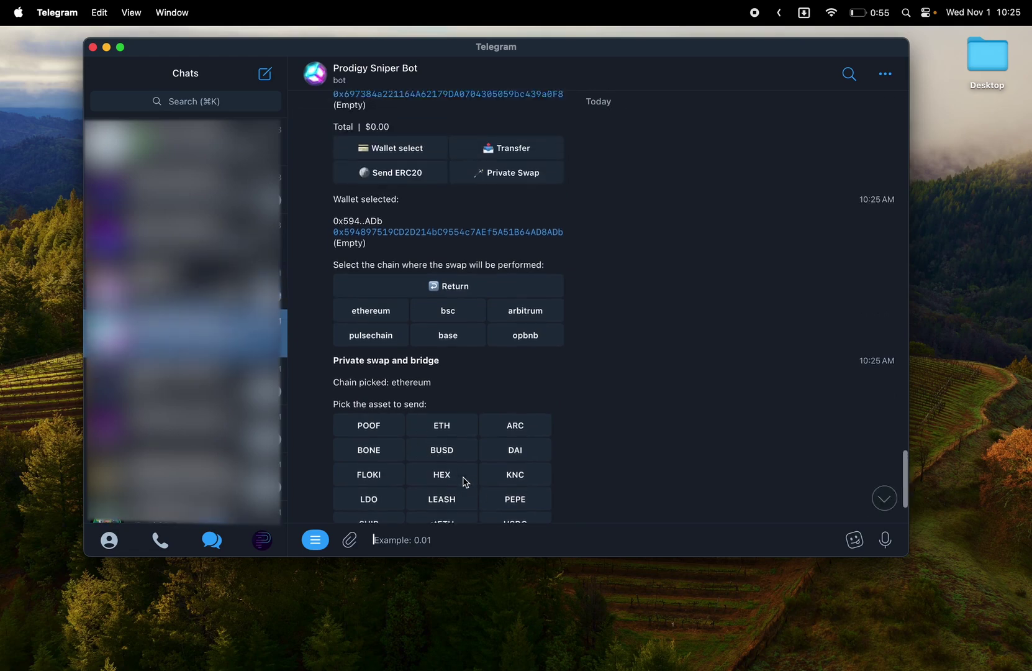
pyautogui.scroll(-5, 466, 482)
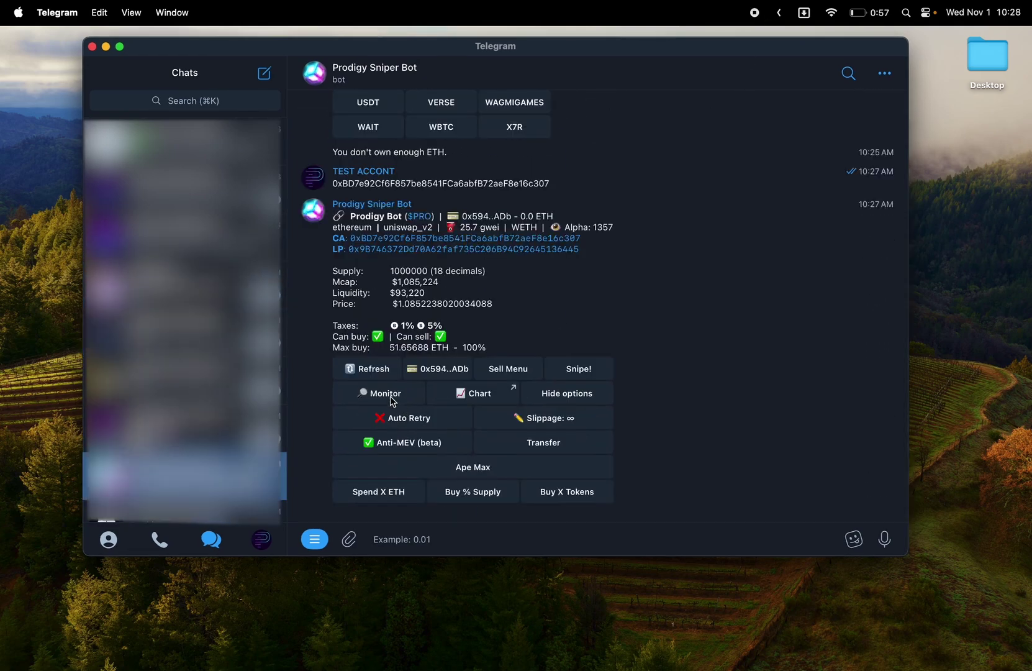
# - Start a monitor for the $PRO token, and show and hide its sell options
pyautogui.click(388, 397)
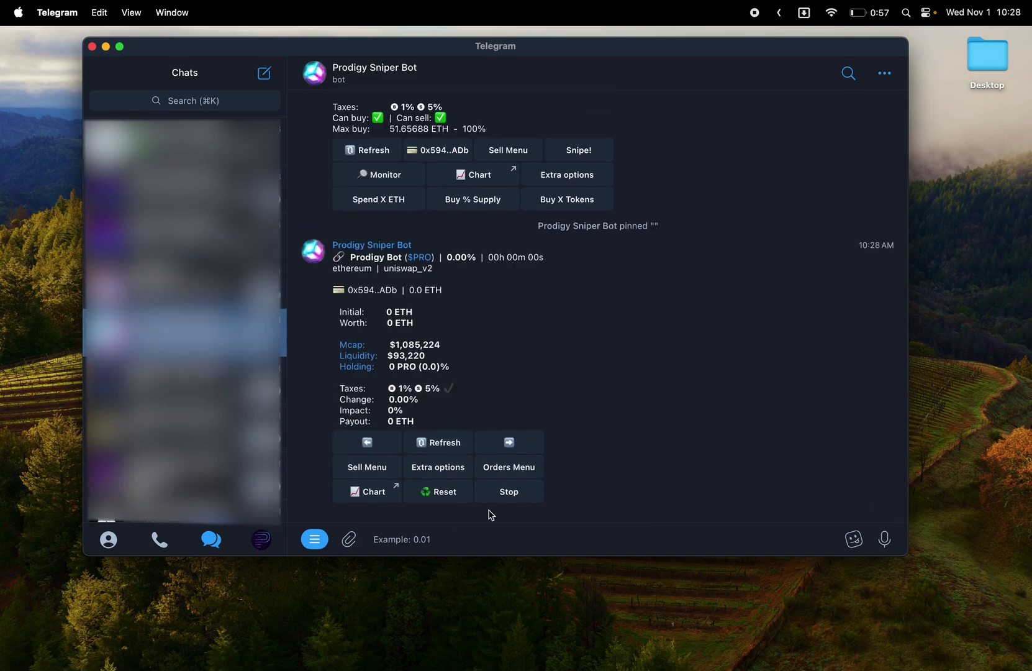
pyautogui.click(387, 473)
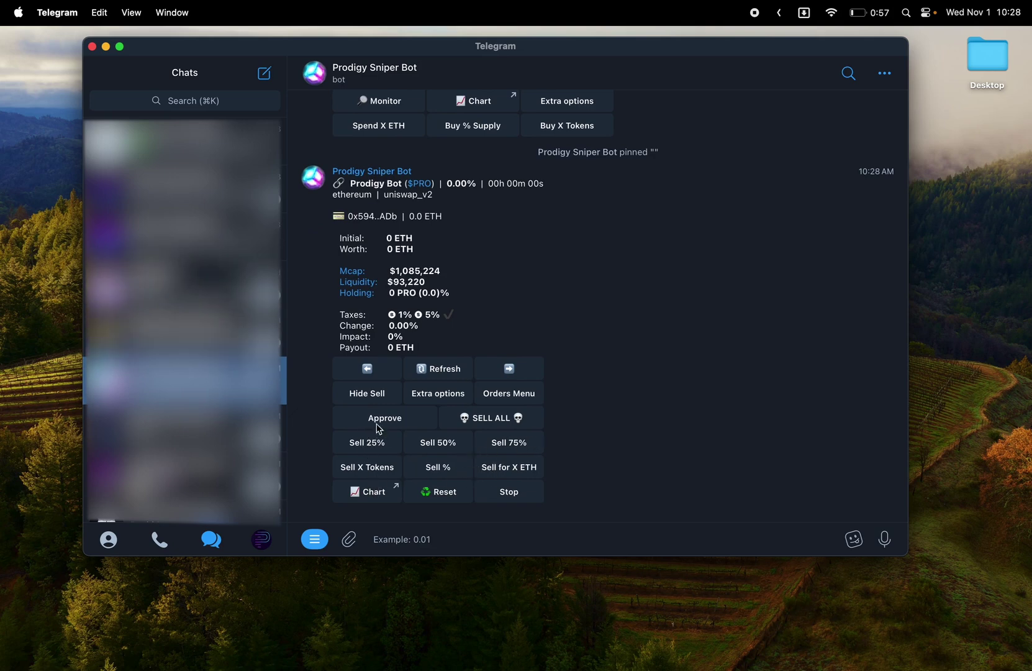
pyautogui.click(376, 393)
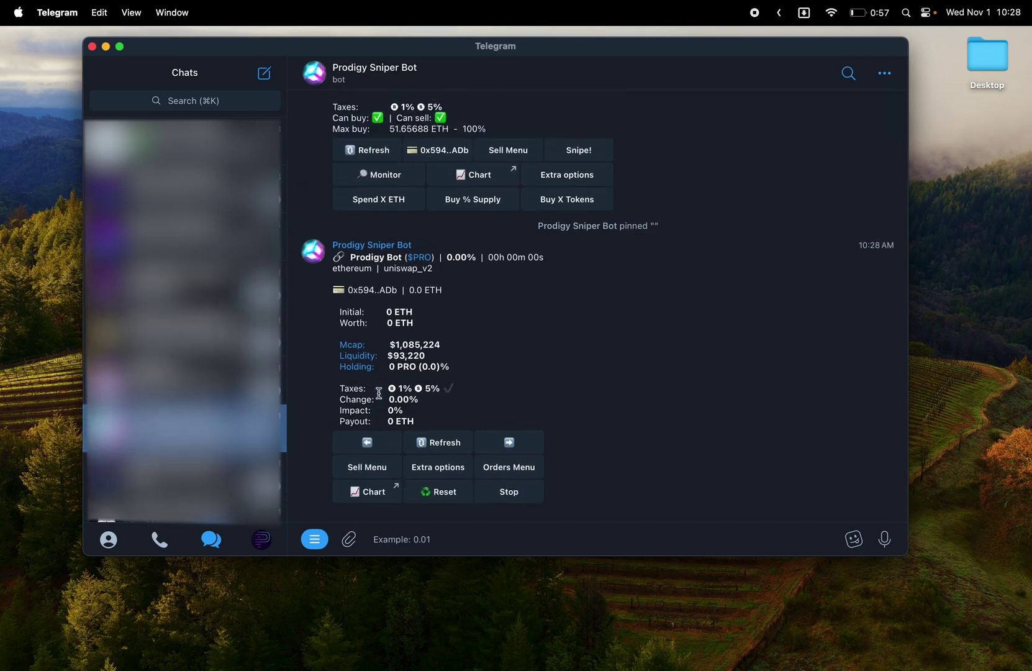
# - Show the extra options and the orders menu of the $PRO trade monitor
pyautogui.click(435, 467)
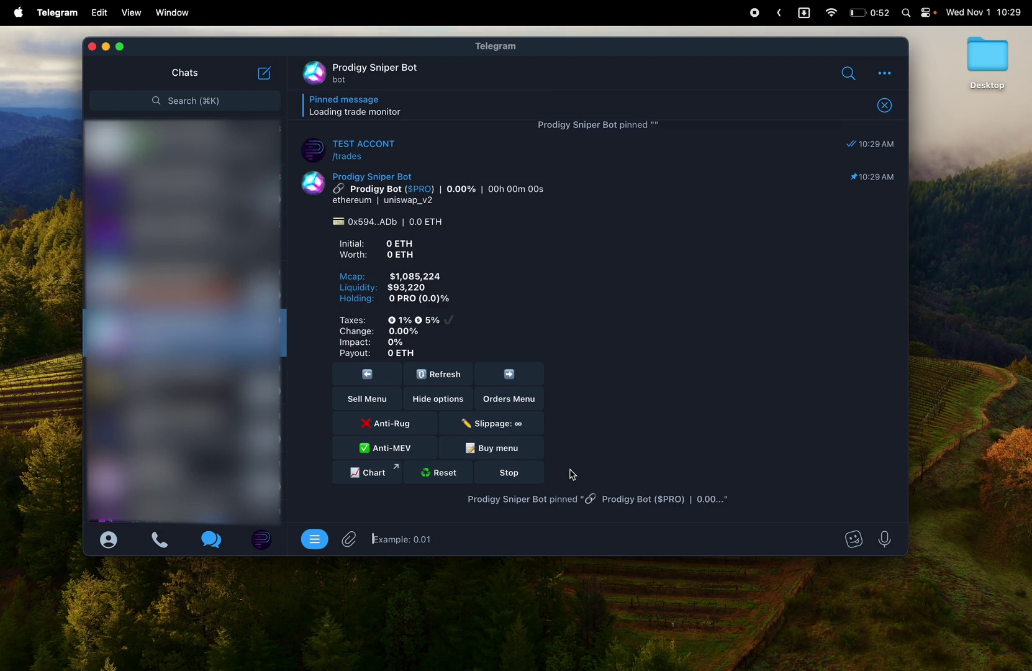
pyautogui.click(512, 404)
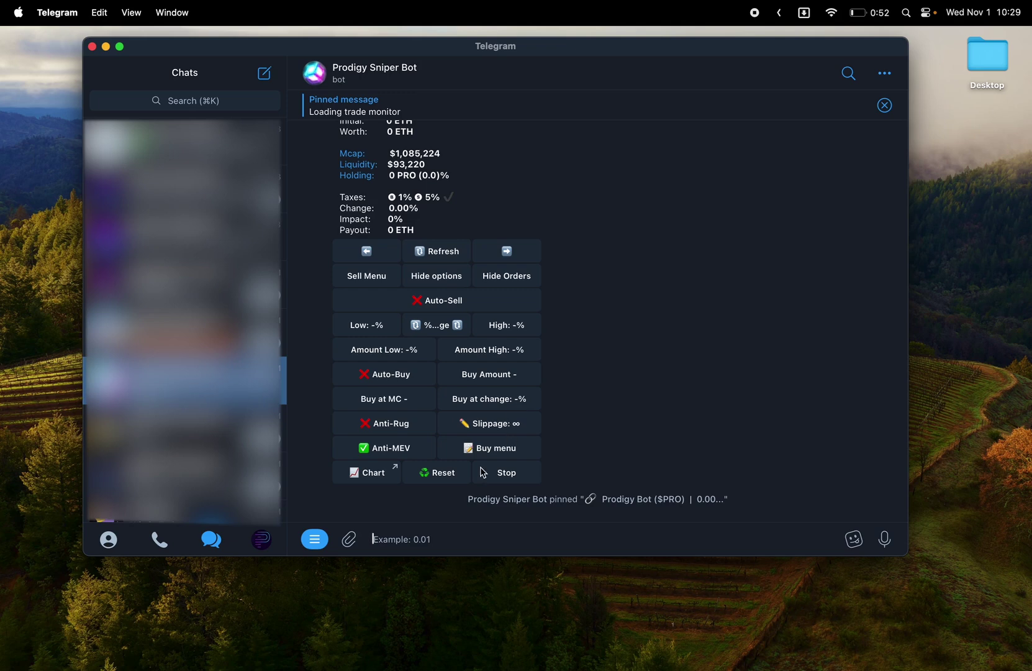
# - Toggle Auto-Sell on and off for the $PRO trade, and bring up and dismiss the High and Low price-change prompts
pyautogui.click(380, 308)
pyautogui.click(497, 325)
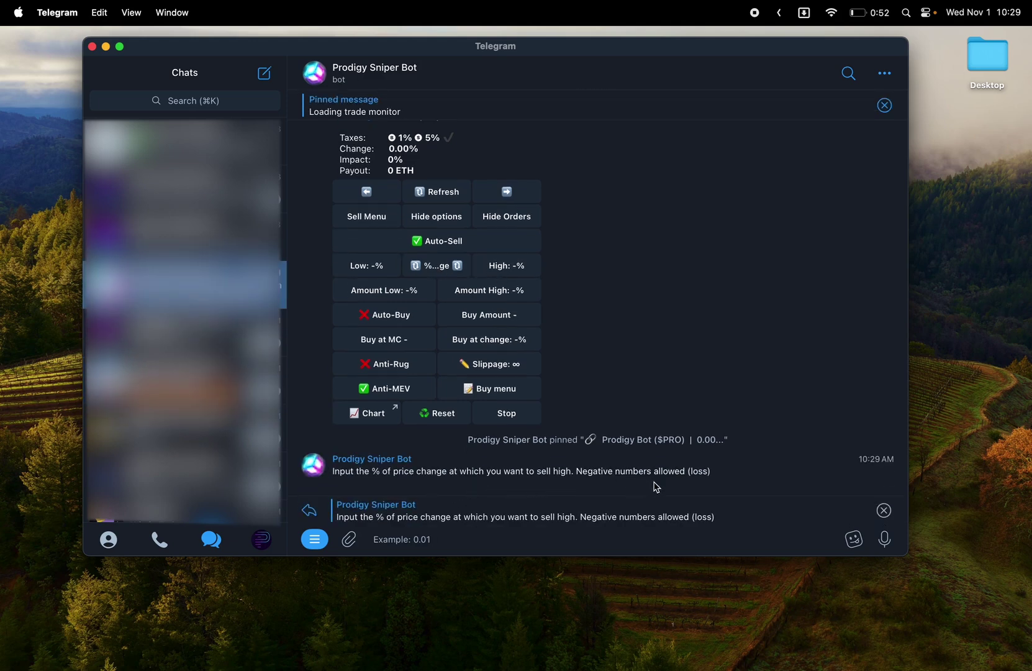
pyautogui.click(376, 266)
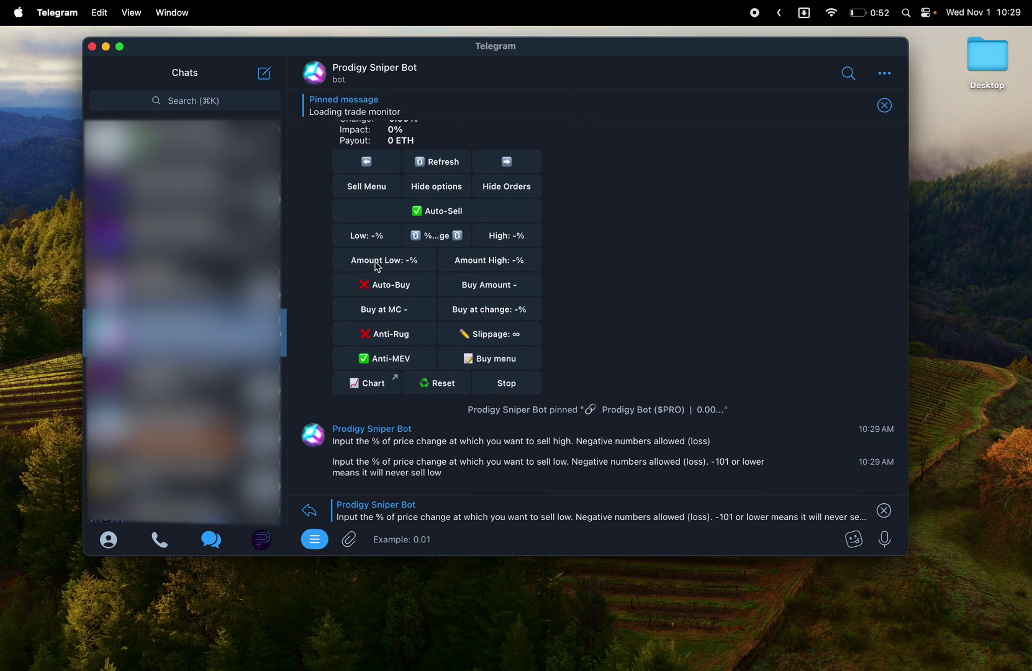
pyautogui.click(430, 217)
pyautogui.click(885, 511)
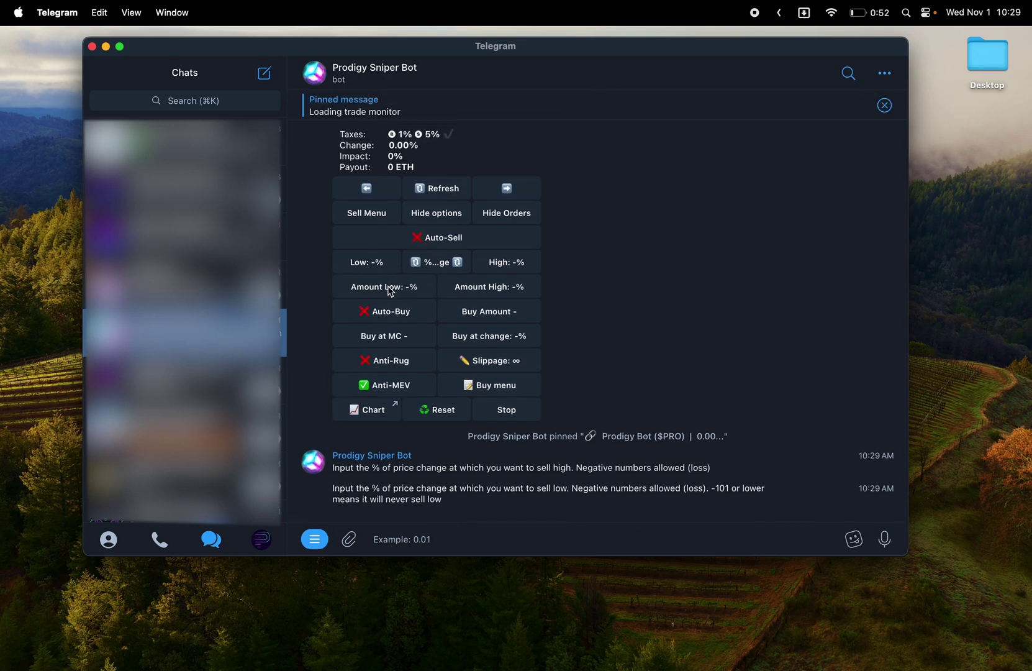
# - Enable Auto-Buy for the $PRO trade and bring up the Buy at MC and Buy at change prompts
pyautogui.click(390, 312)
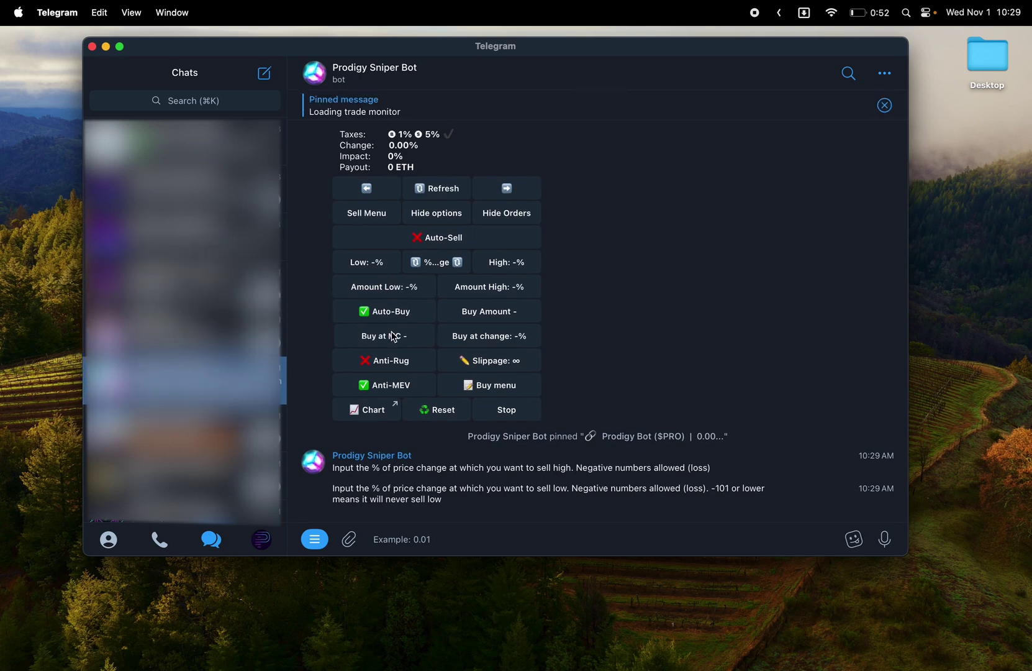
pyautogui.click(394, 336)
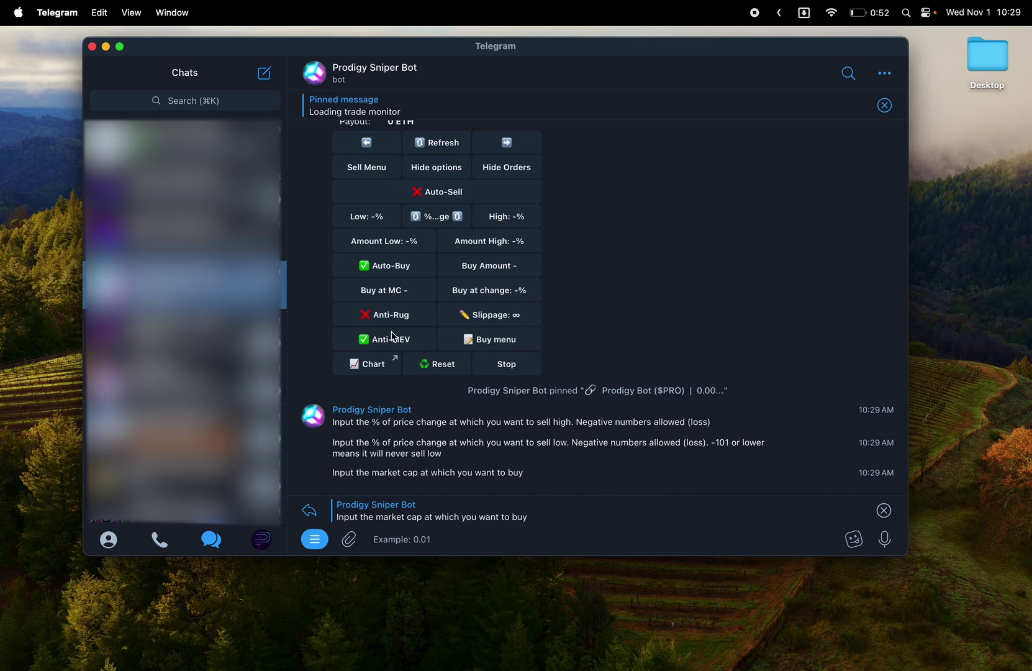
pyautogui.click(468, 298)
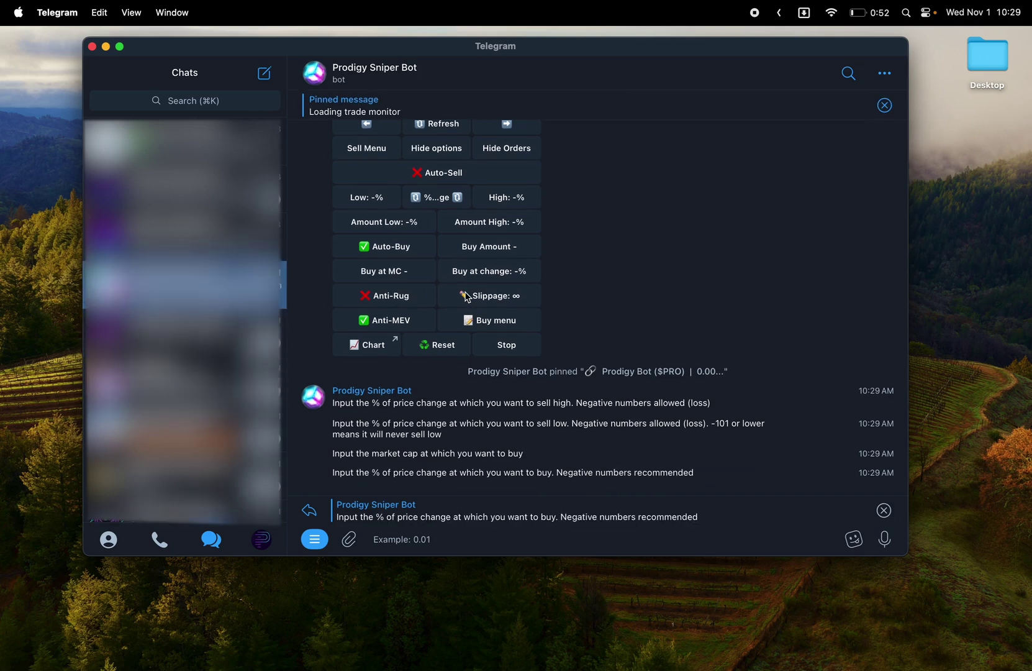